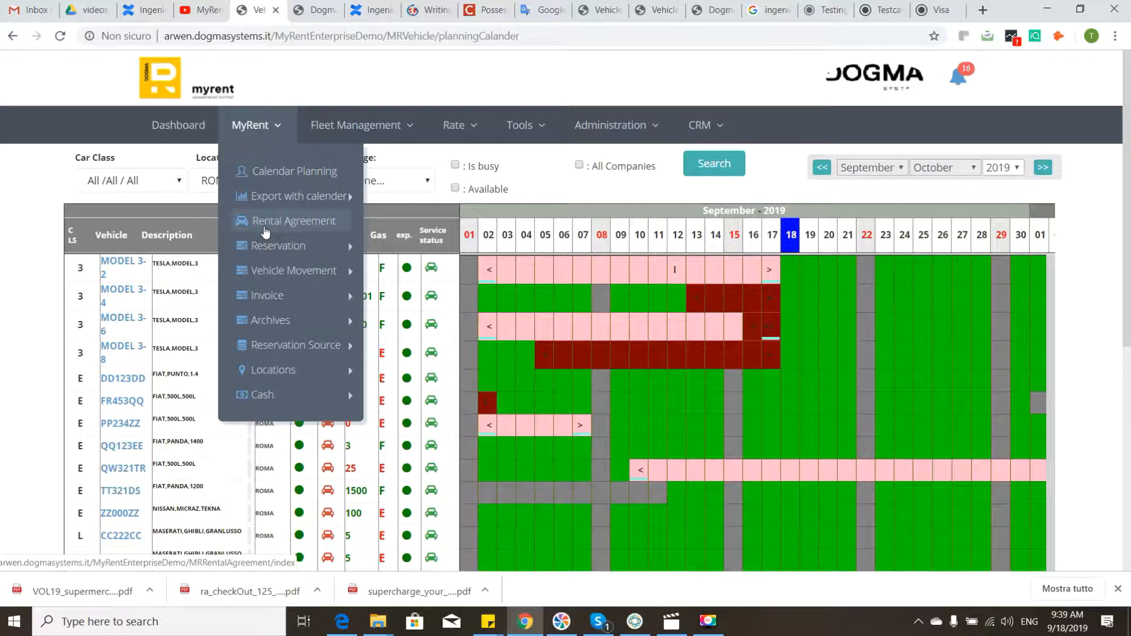
Open the rental agreement list and close the browser tab holding the earlier rental agreement.
left_click(274, 222)
left_click(343, 18)
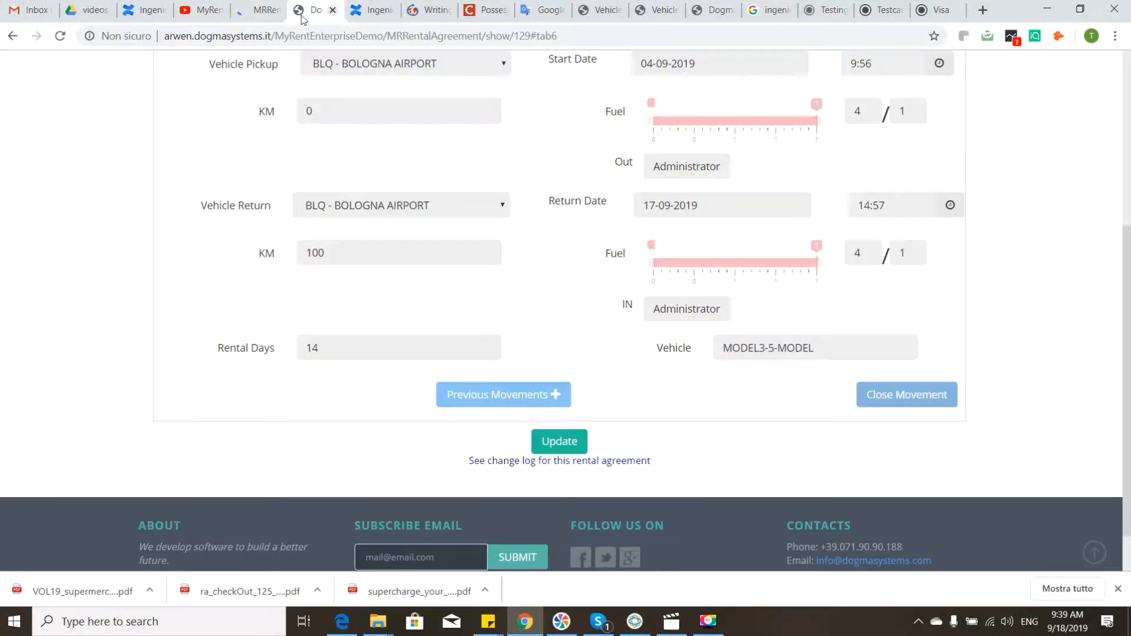
left_click(333, 10)
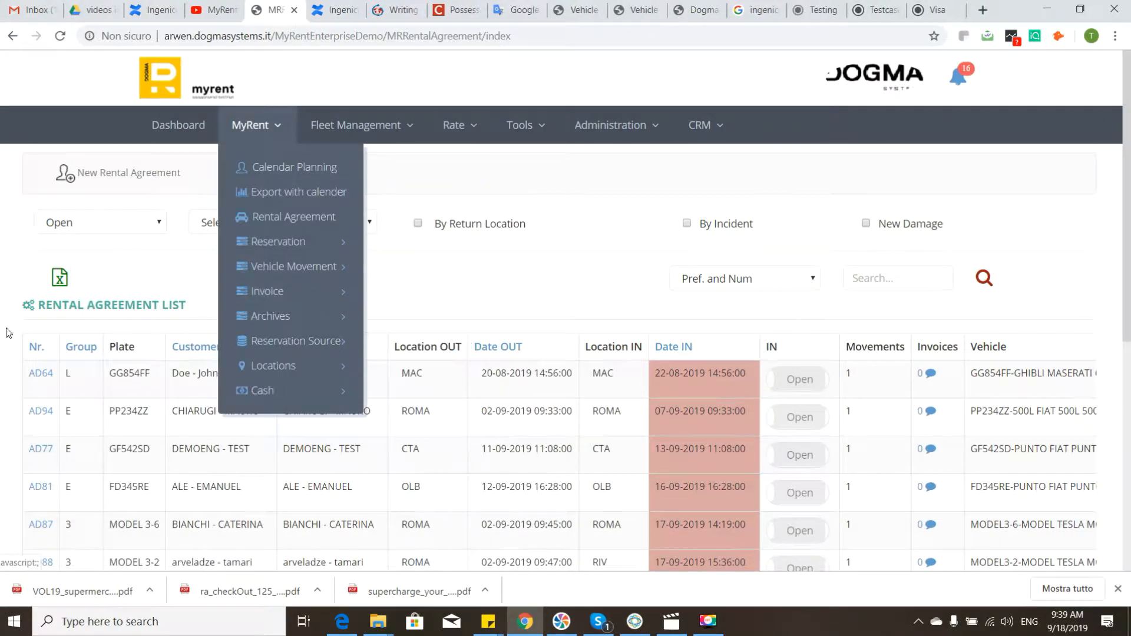
Check the status filter options of the rental agreement list and open the agreement for vehicle MODEL 3-5 going out in October.
left_click(273, 232)
left_click(176, 225)
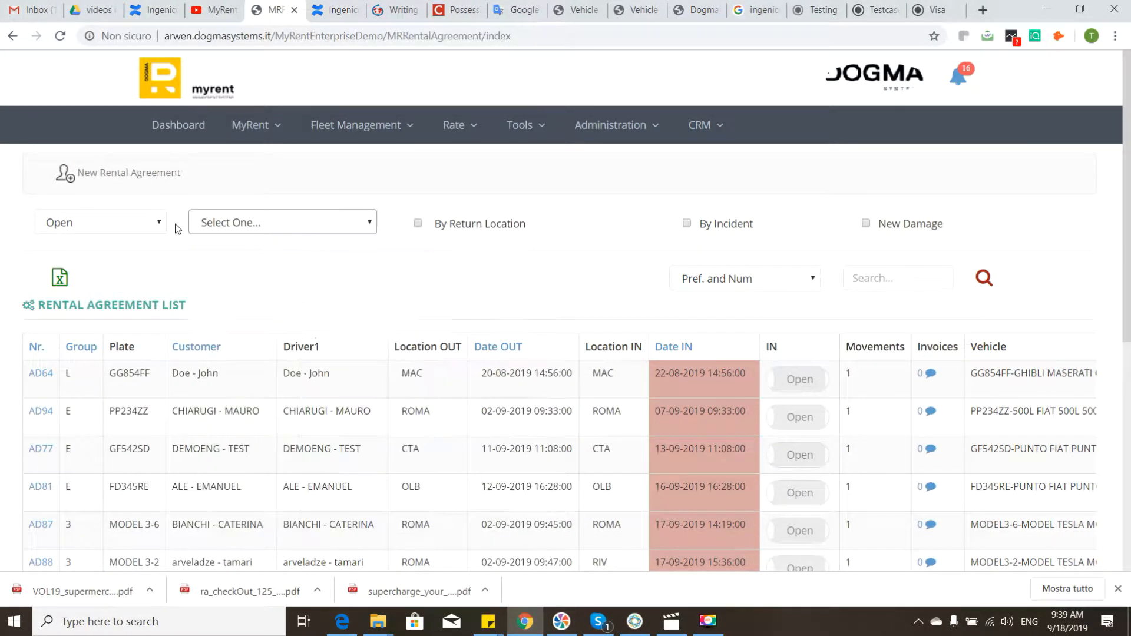
left_click(122, 224)
left_click(122, 224)
scroll(640, 277, "down", 2)
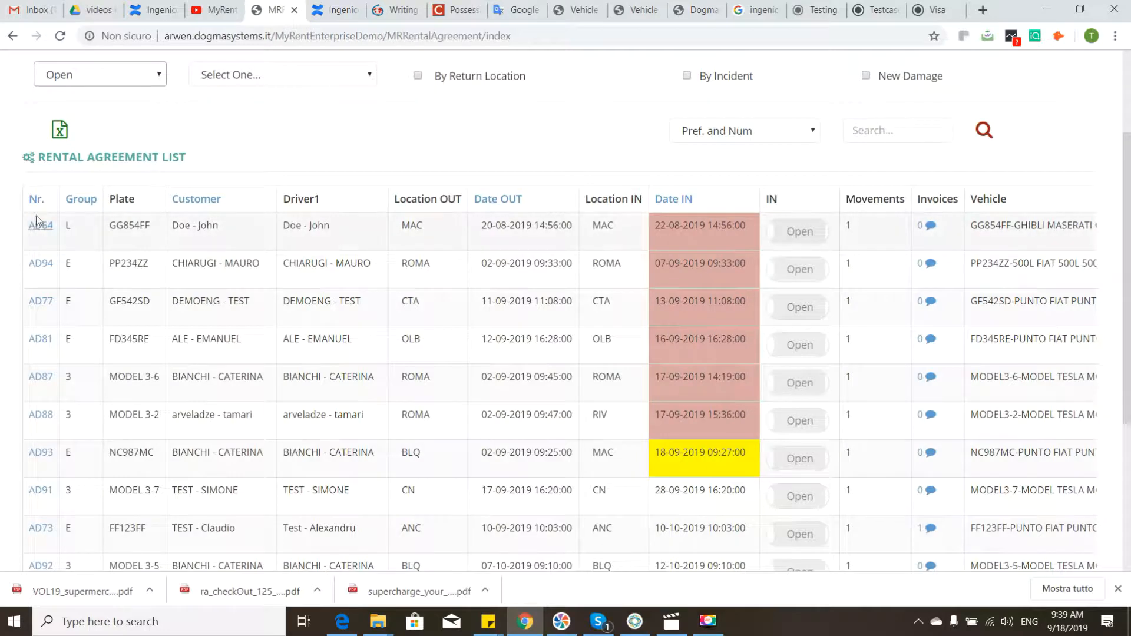
scroll(36, 224, "down", 5)
left_click(39, 301)
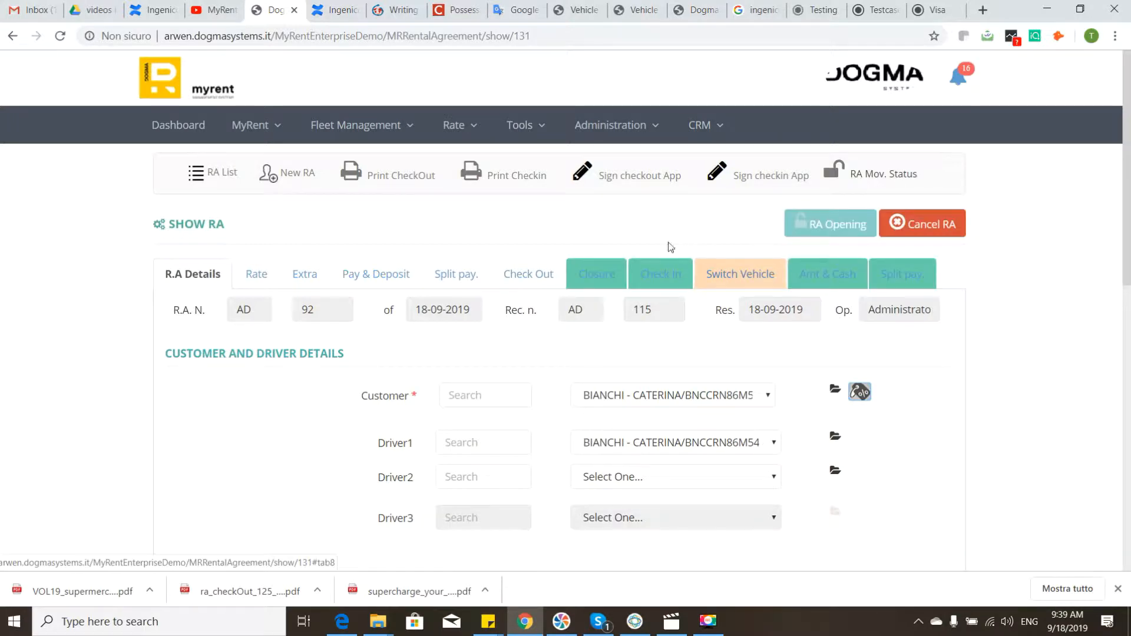
Try to close the last movement of this rental agreement with the return date 18-09-2019.
left_click(592, 271)
scroll(1025, 310, "down", 3)
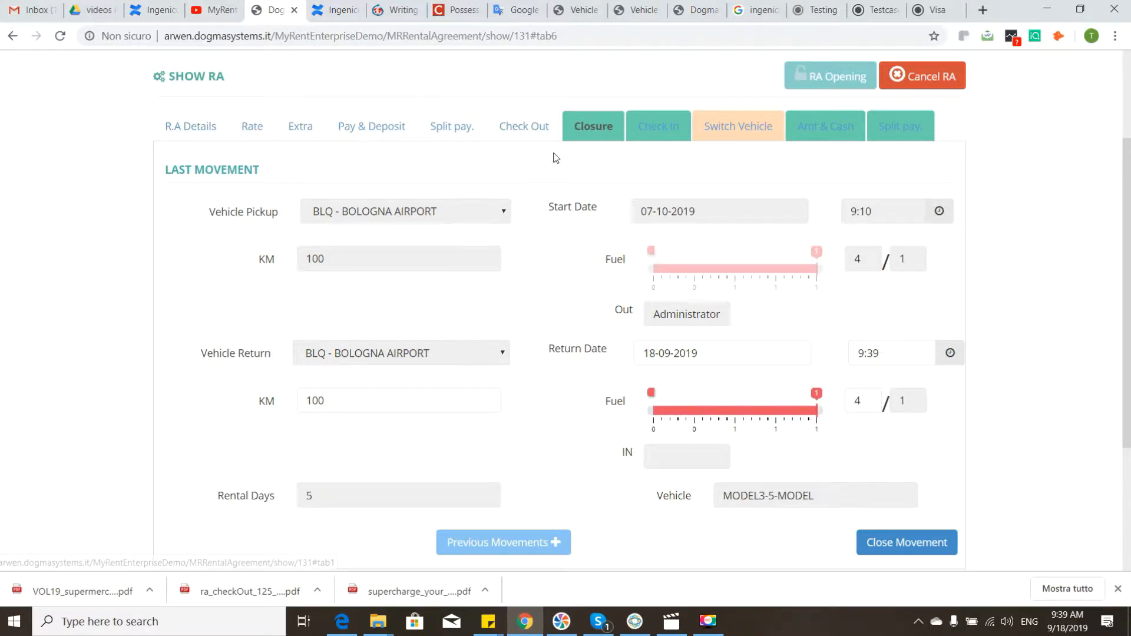
scroll(871, 311, "up", 3)
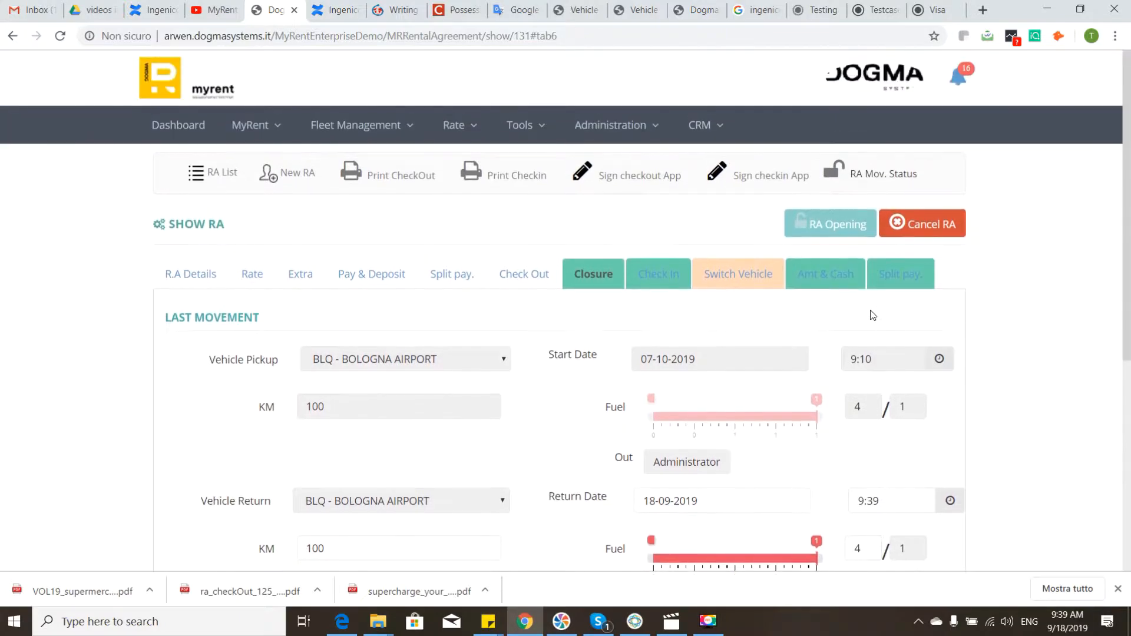
scroll(873, 315, "down", 3)
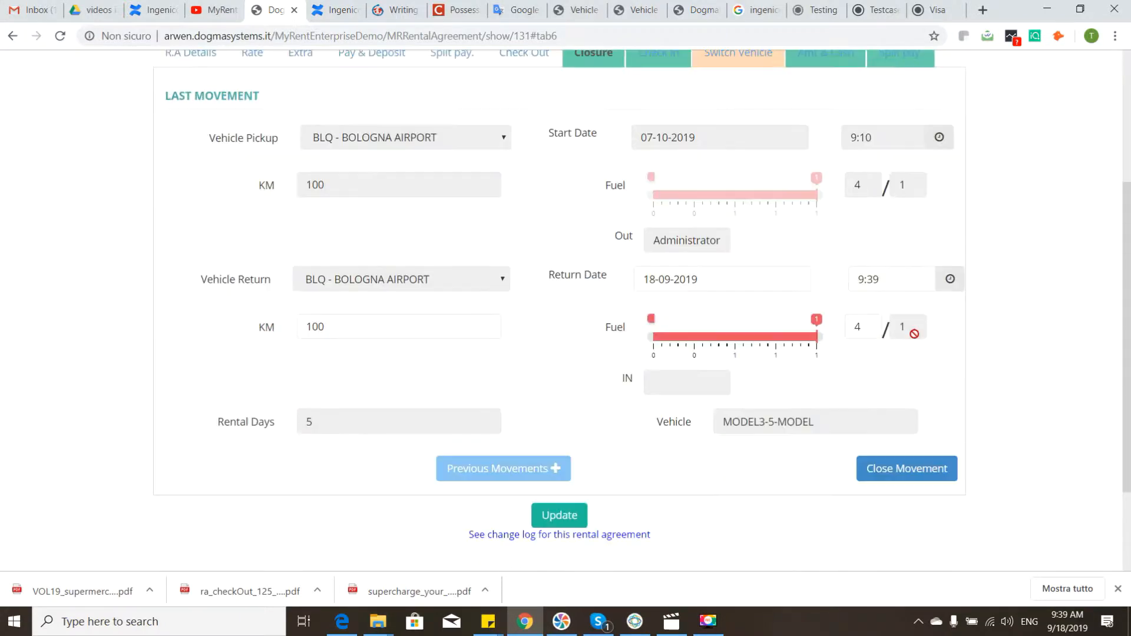
left_click(894, 471)
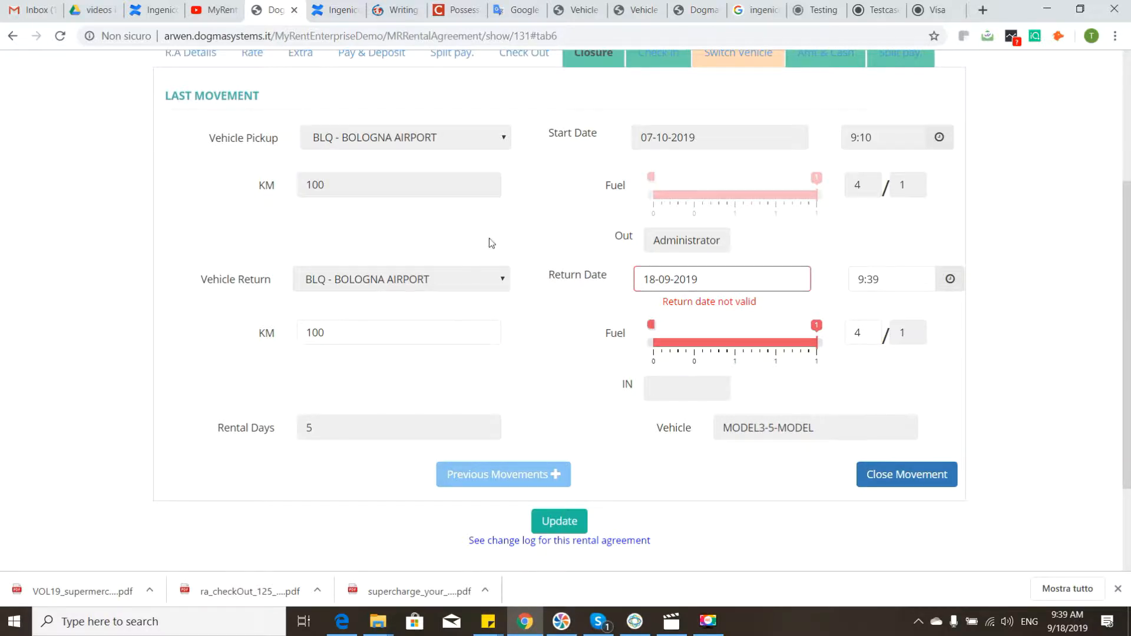
Return to the calendar planning and filter it by the location ROMA - ROMA.
scroll(616, 280, "up", 4)
left_click(253, 57)
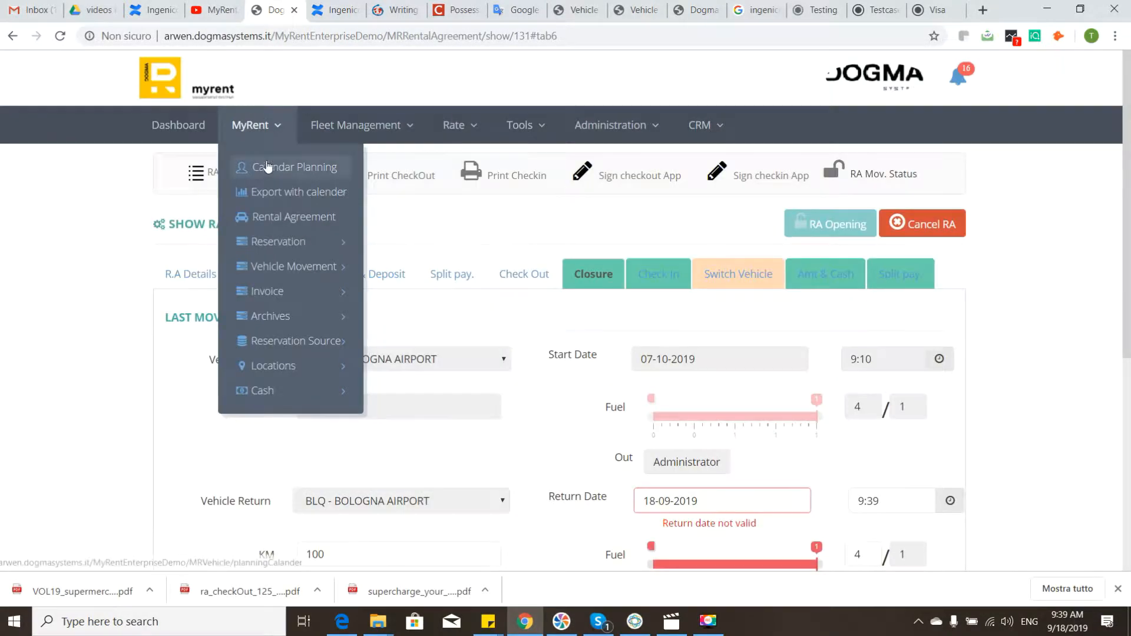
left_click(264, 170)
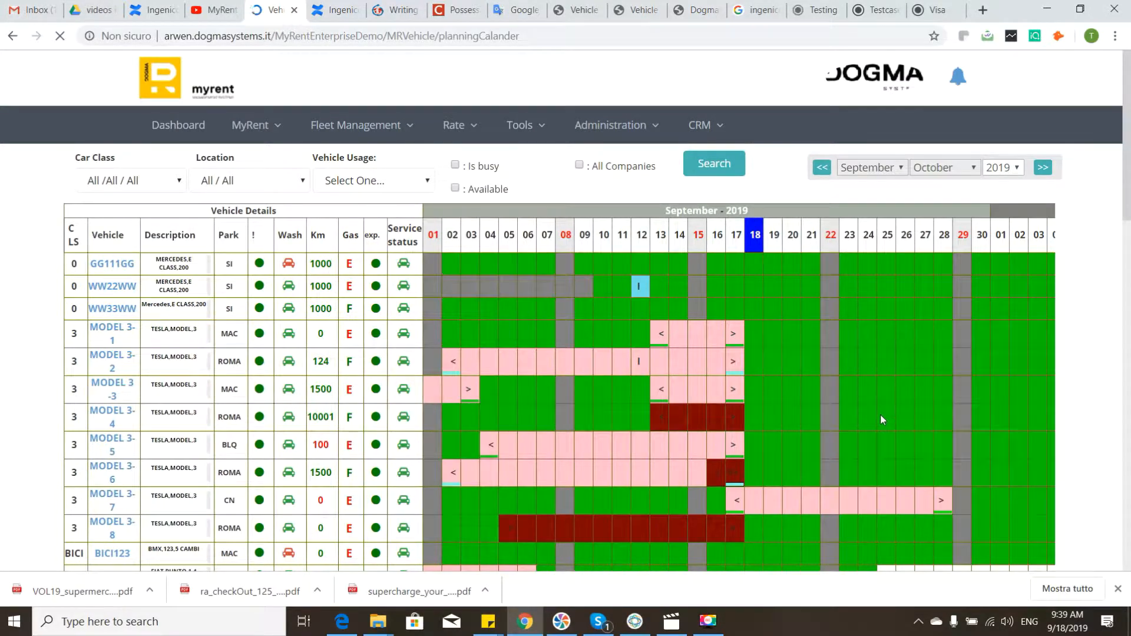
left_click(224, 187)
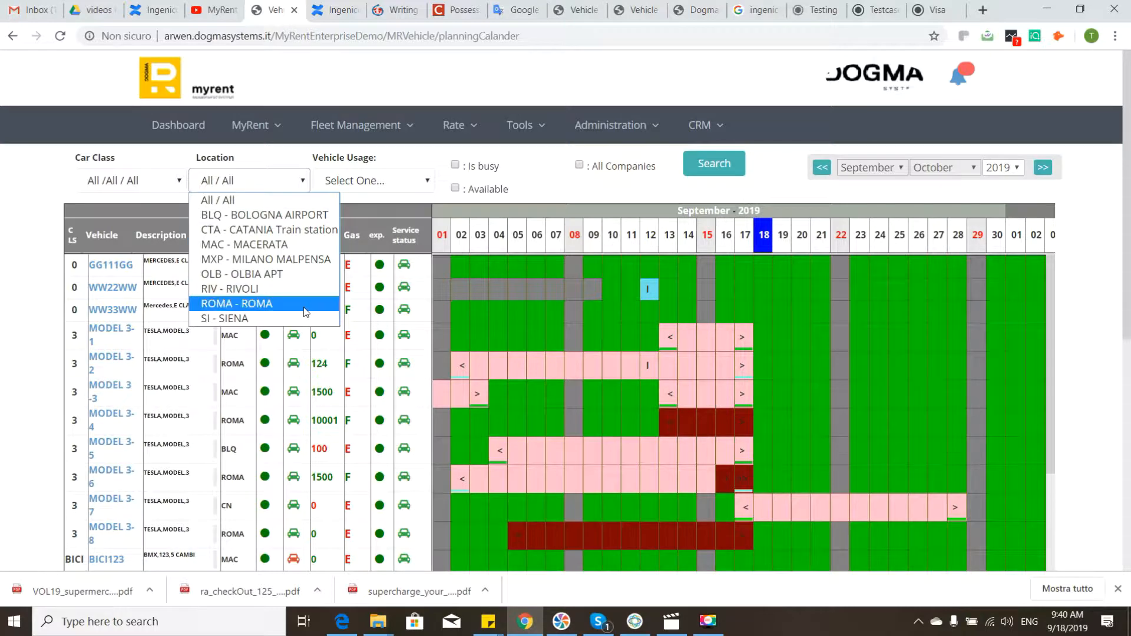
left_click(306, 312)
left_click(715, 164)
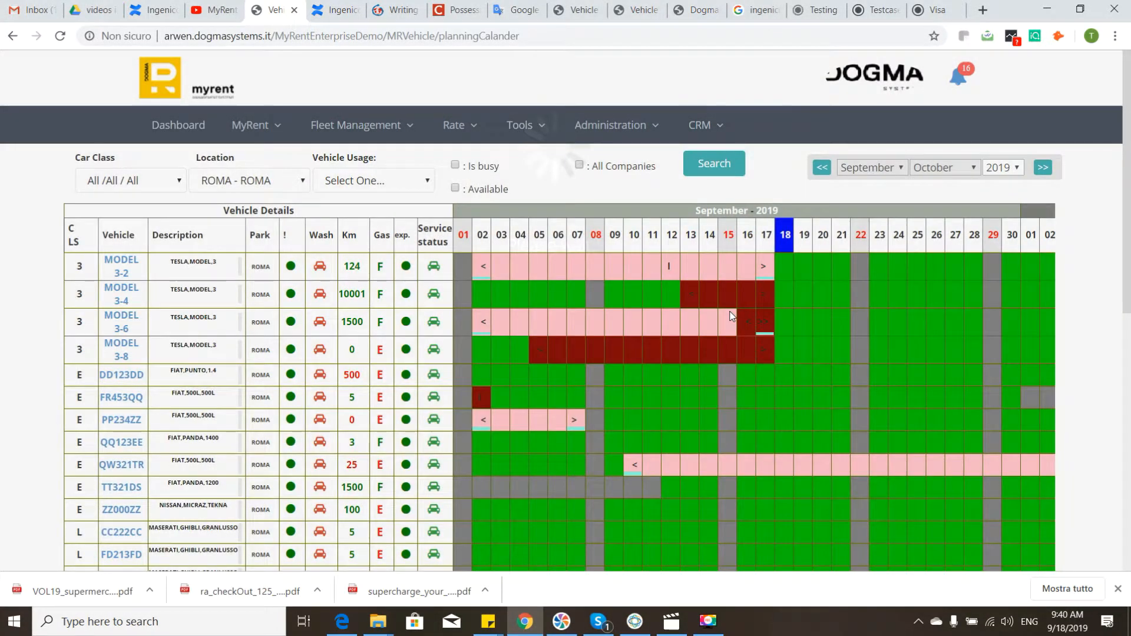
Open the closure details of the Fiat 500L rental booked from 2 to 7 September in the planning calendar.
scroll(850, 306, "down", 3)
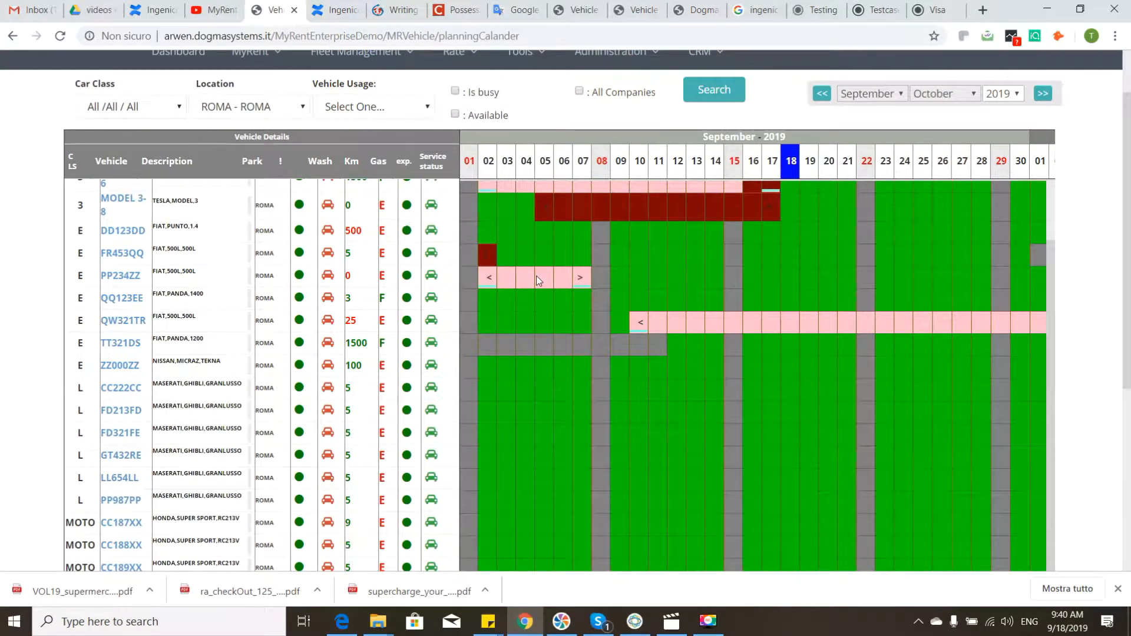
mouse_move(536, 277)
left_click(575, 326)
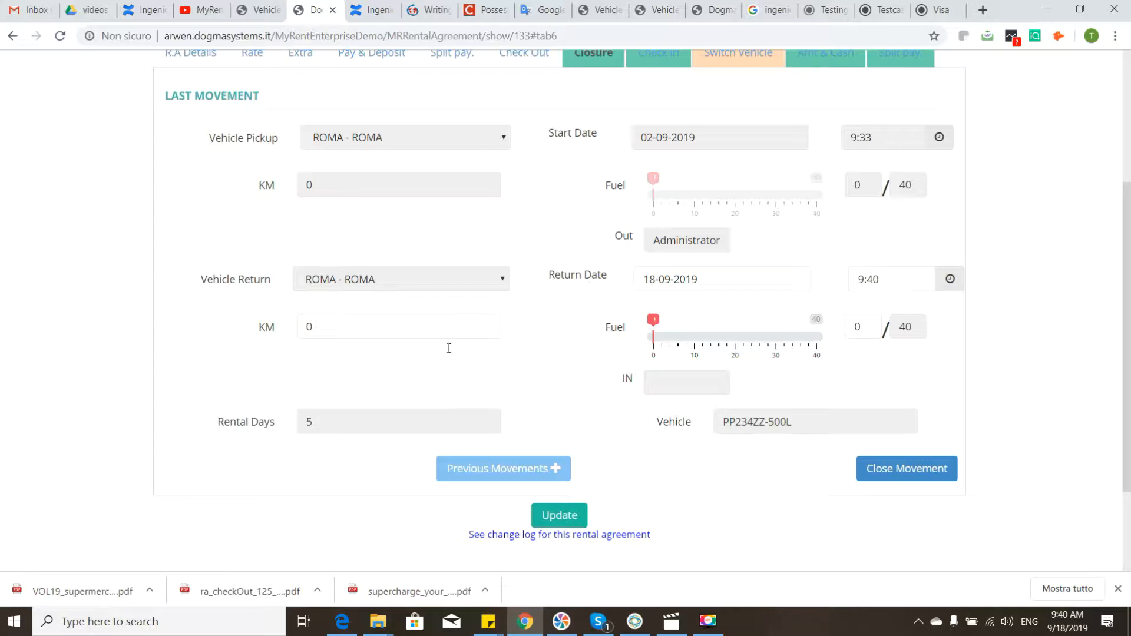
Close the vehicle movement with 100 return KM and 40/40 return fuel, confirming the operating location.
type("100")
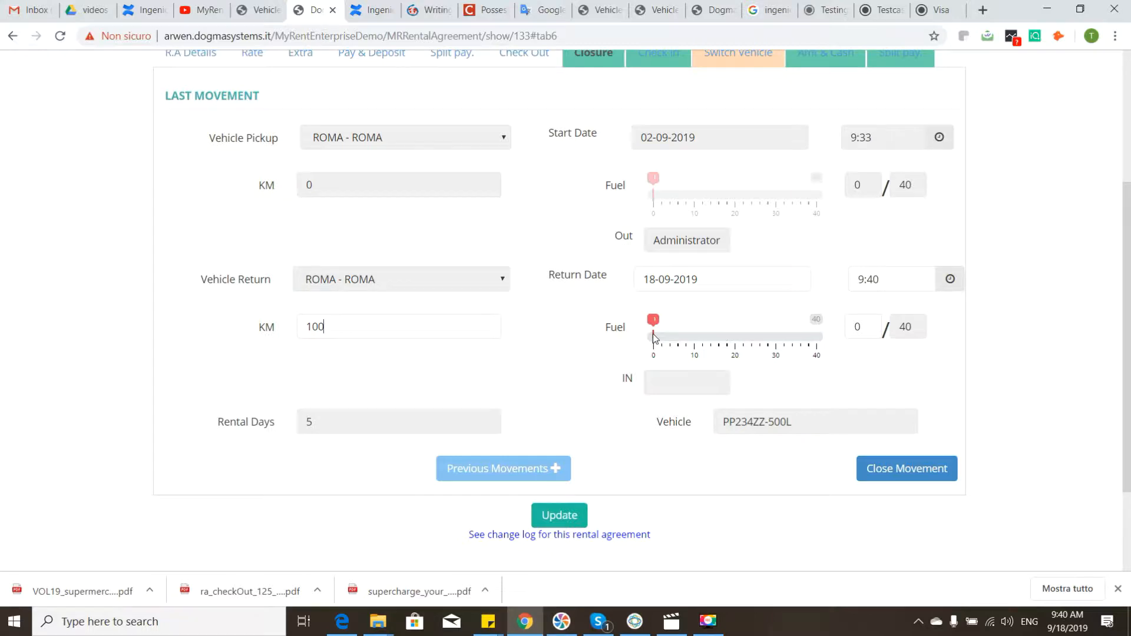
left_click_drag(653, 337, 807, 333)
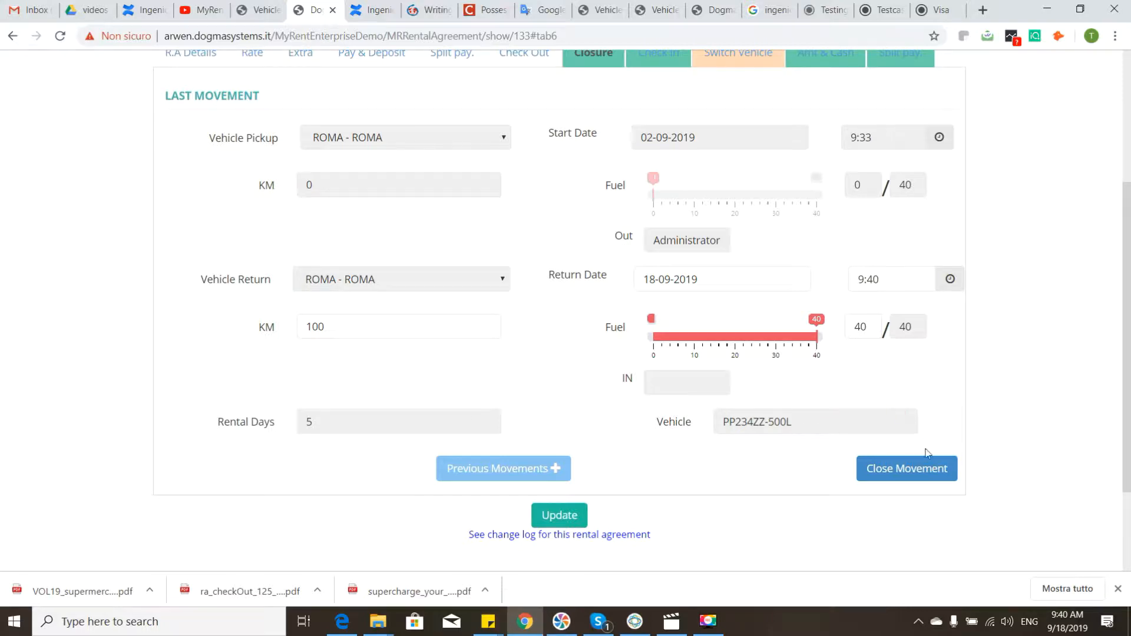
left_click(917, 471)
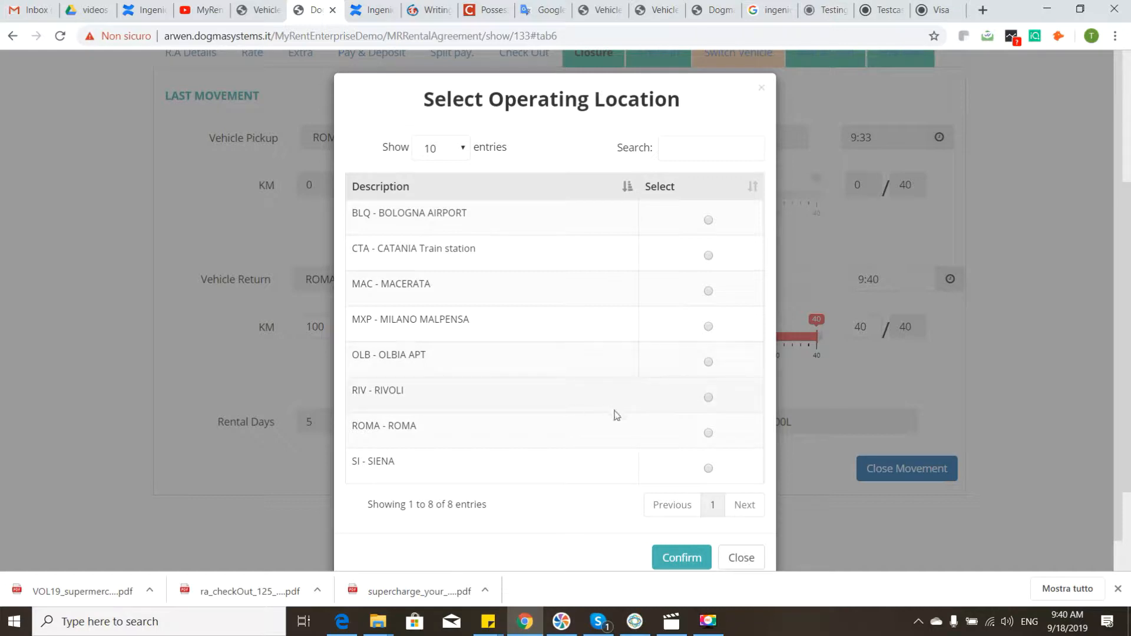
left_click(677, 558)
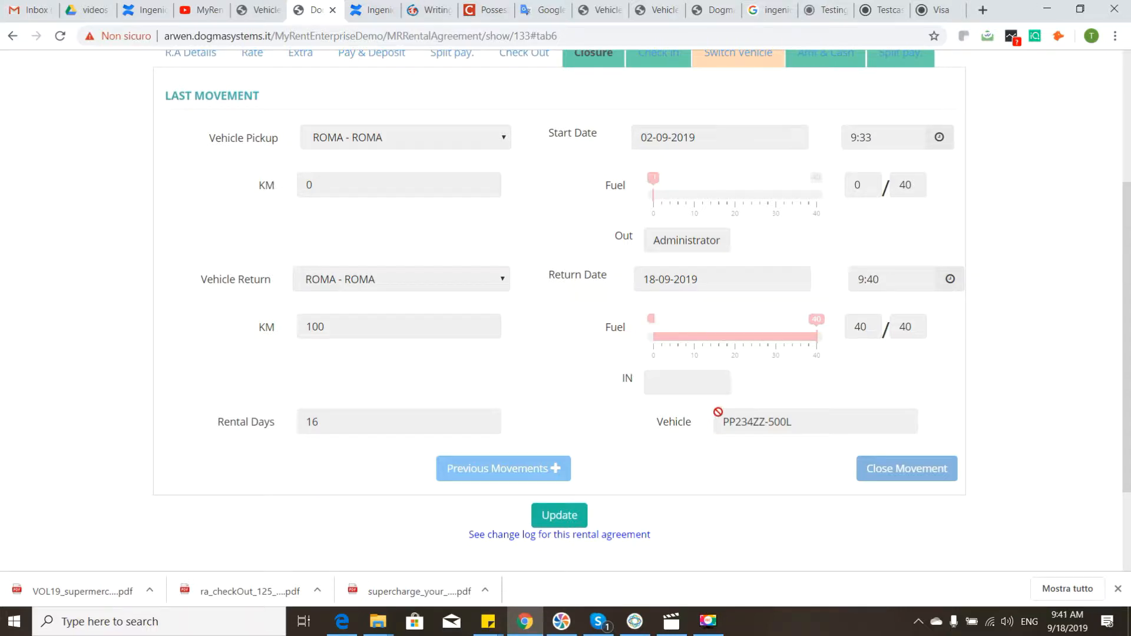
Open the agreement's check-in section and place a CRASH marker on the windshield in the car's top view.
scroll(760, 401, "up", 1)
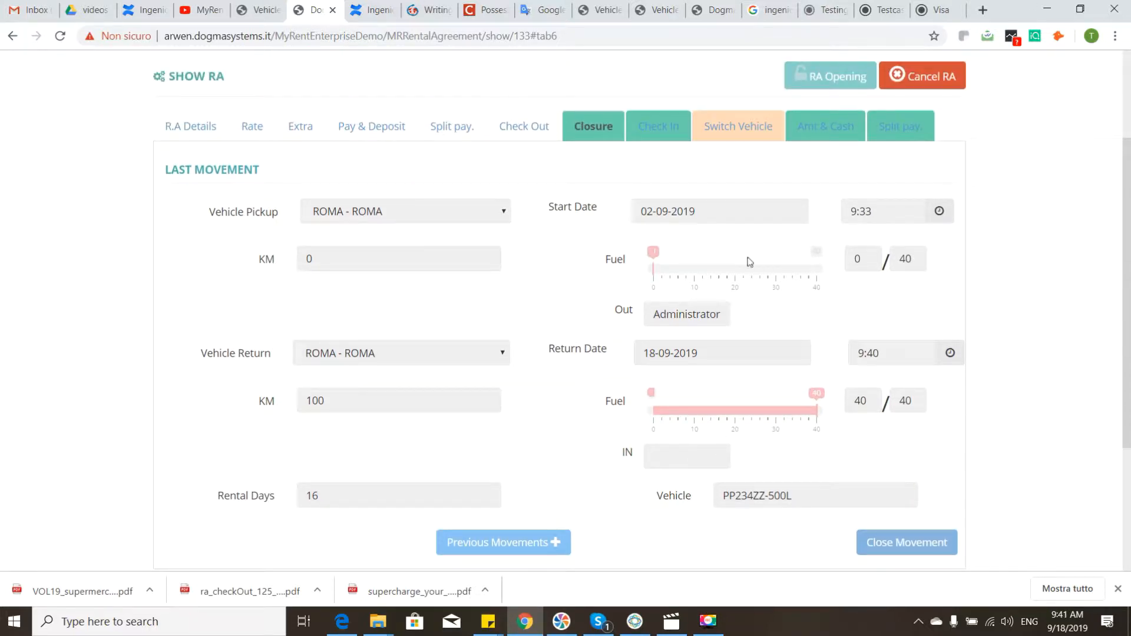
left_click(658, 132)
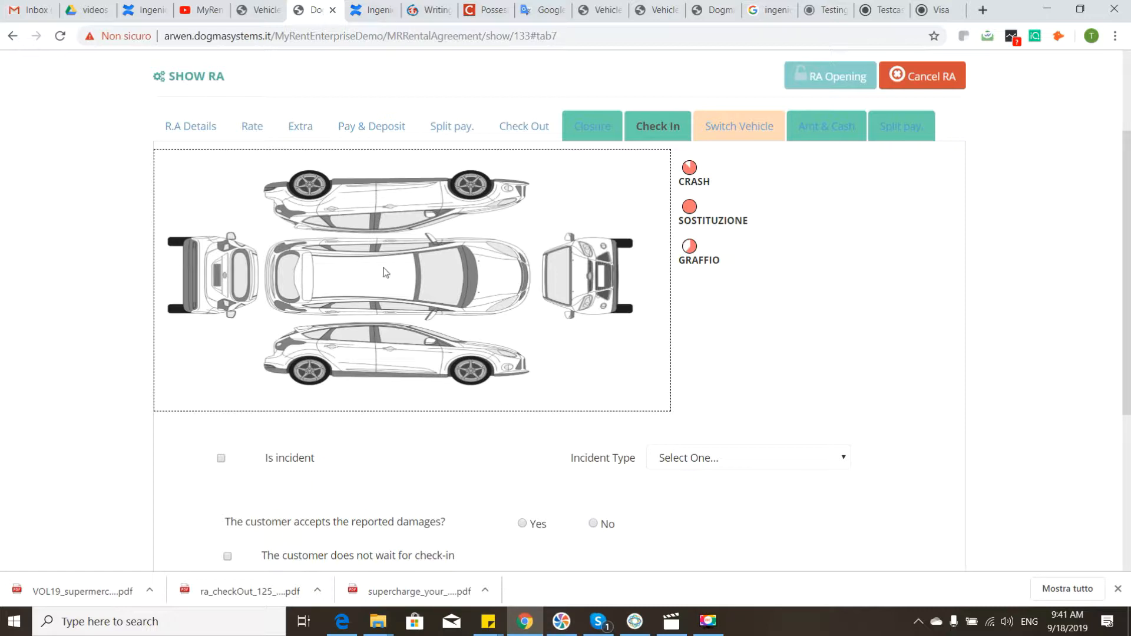
scroll(897, 312, "down", 1)
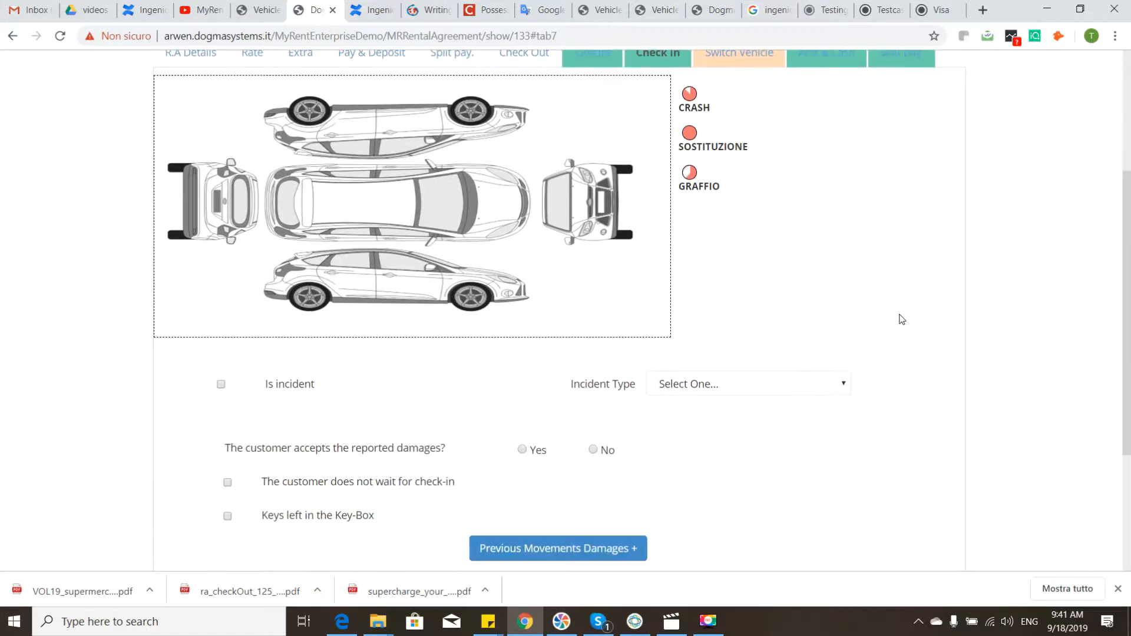
mouse_move(690, 96)
left_mouse_down()
mouse_move(568, 162)
mouse_move(458, 186)
left_mouse_up()
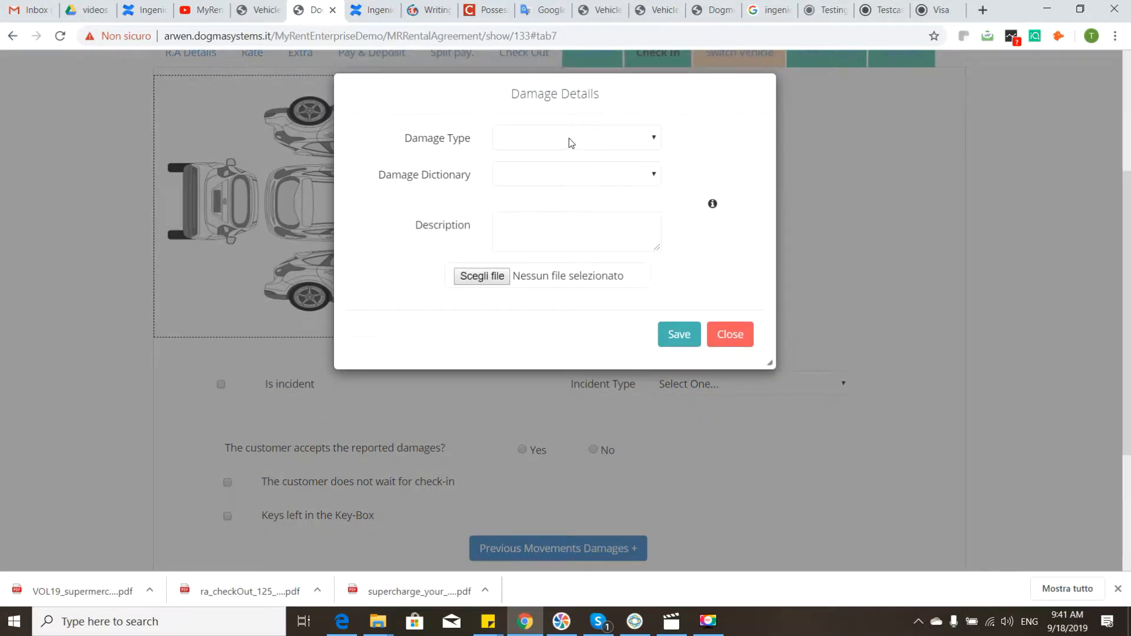
Save the damage details with type CRISTALLI, dictionary entry Danno Generico and description "window crash , small".
left_click(570, 140)
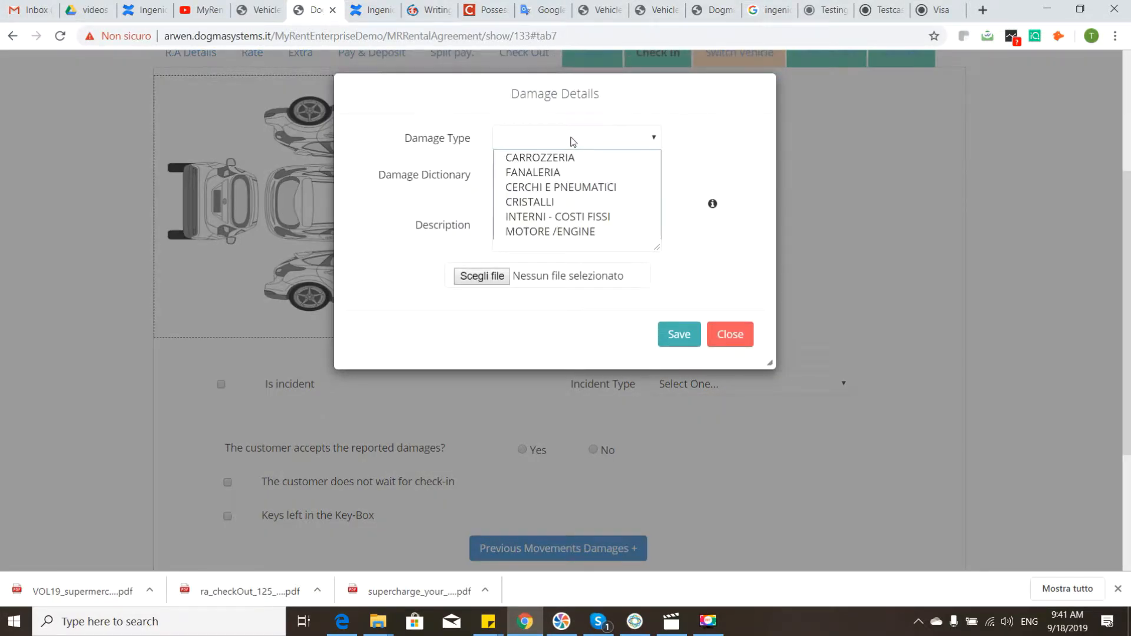
left_click(556, 201)
left_click(548, 175)
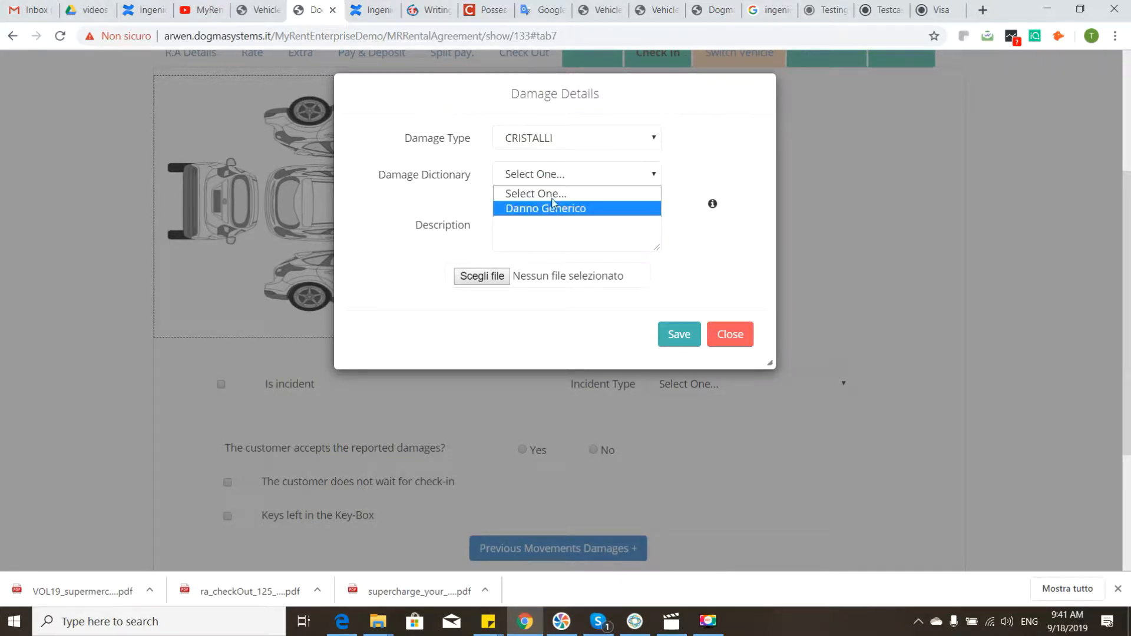
left_click(558, 210)
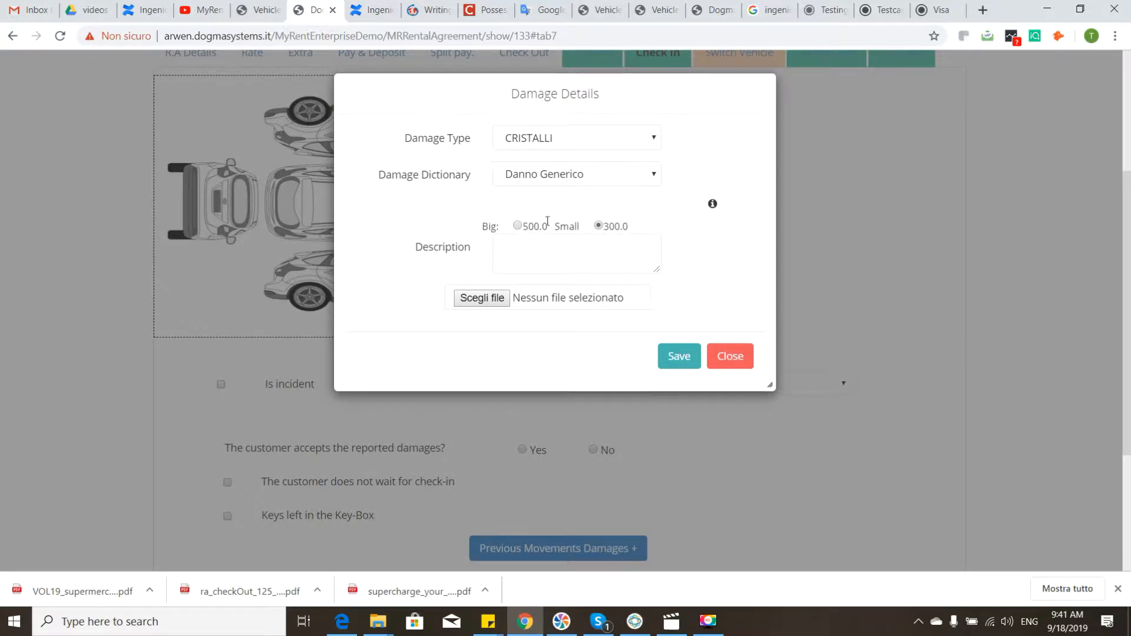
type("indow crash , small")
left_click(678, 356)
Review the damage marker, the new damage list and the available incident types.
scroll(669, 401, "down", 5)
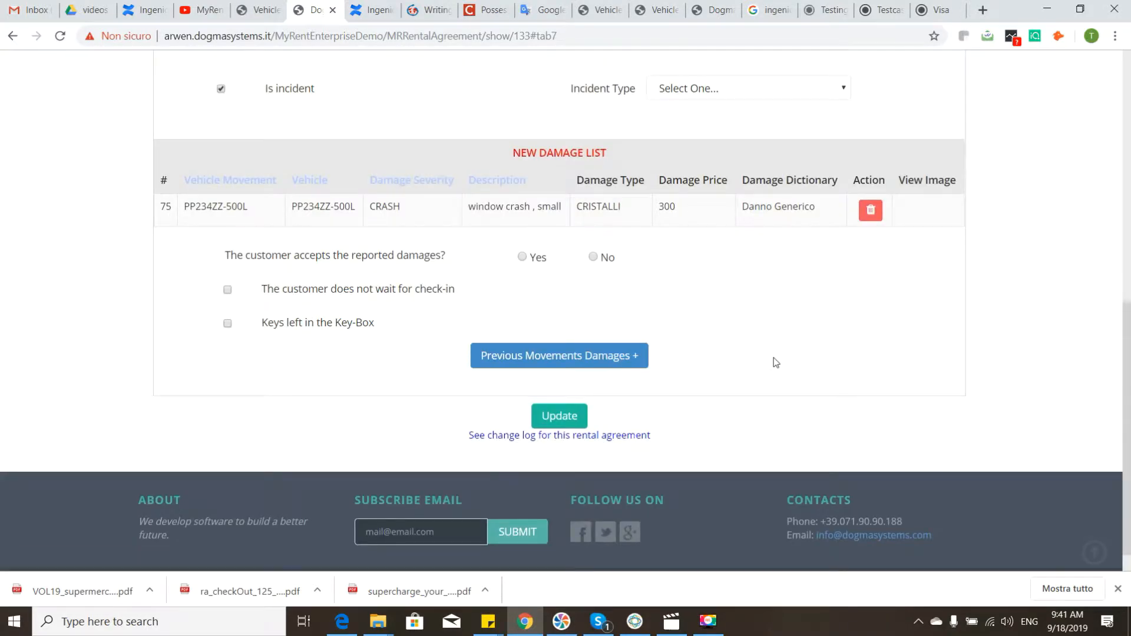
scroll(633, 229, "up", 6)
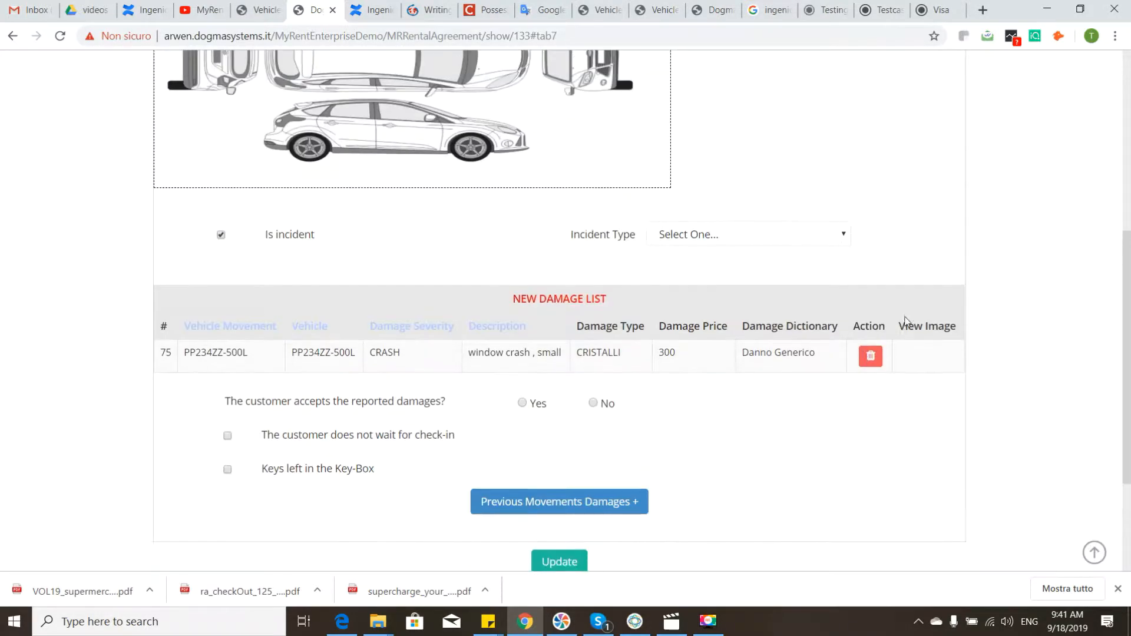
scroll(836, 252, "down", 1)
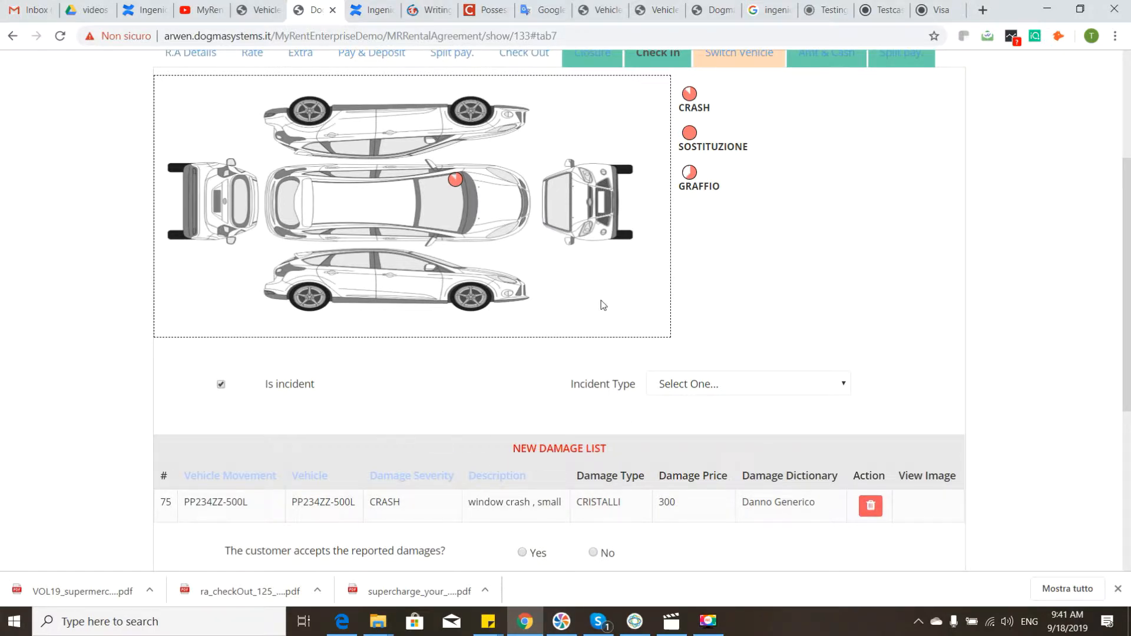
scroll(819, 351, "down", 1)
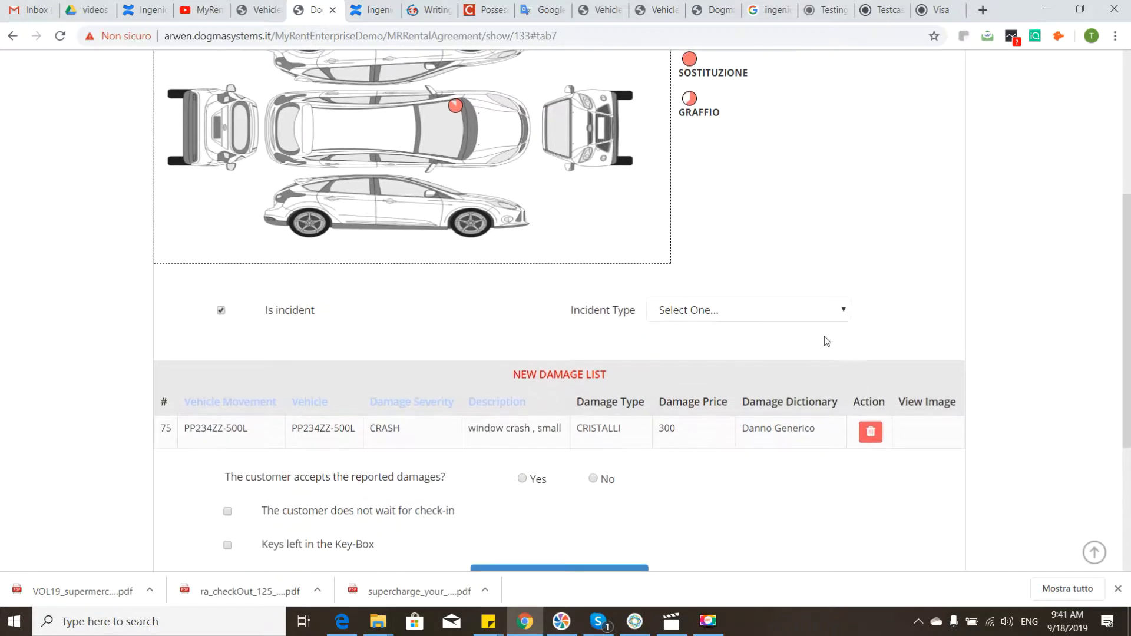
left_click(762, 318)
left_click(761, 316)
scroll(854, 318, "down", 2)
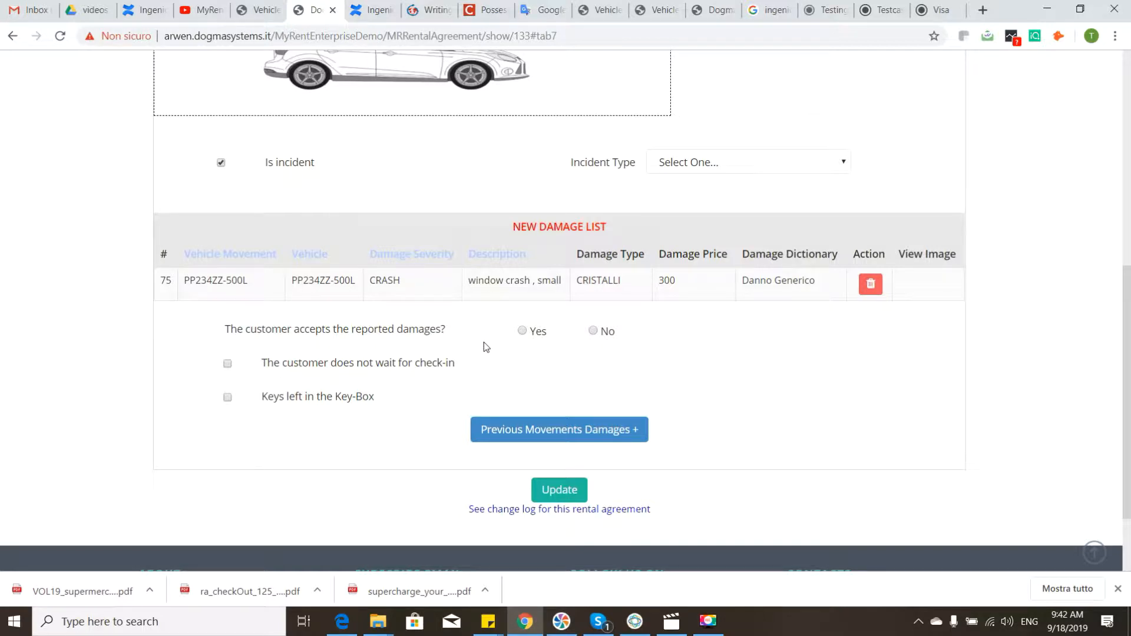
Record that the customer accepts the reported damages and update the rental agreement.
left_click(522, 331)
scroll(538, 293, "up", 5)
scroll(642, 278, "down", 5)
left_click(561, 490)
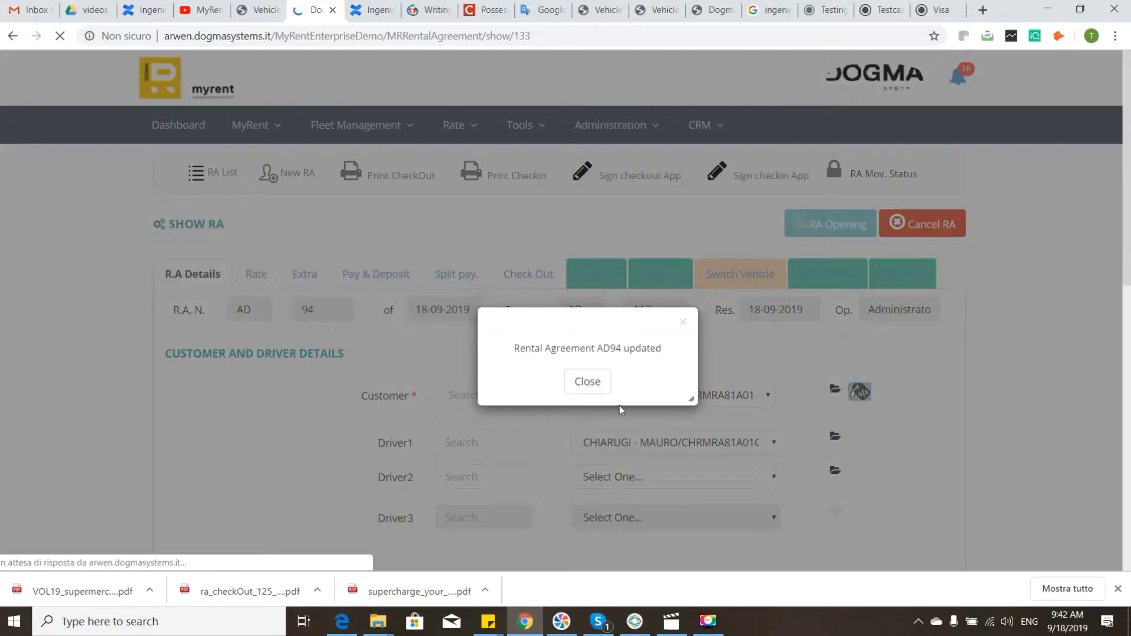
left_click(591, 384)
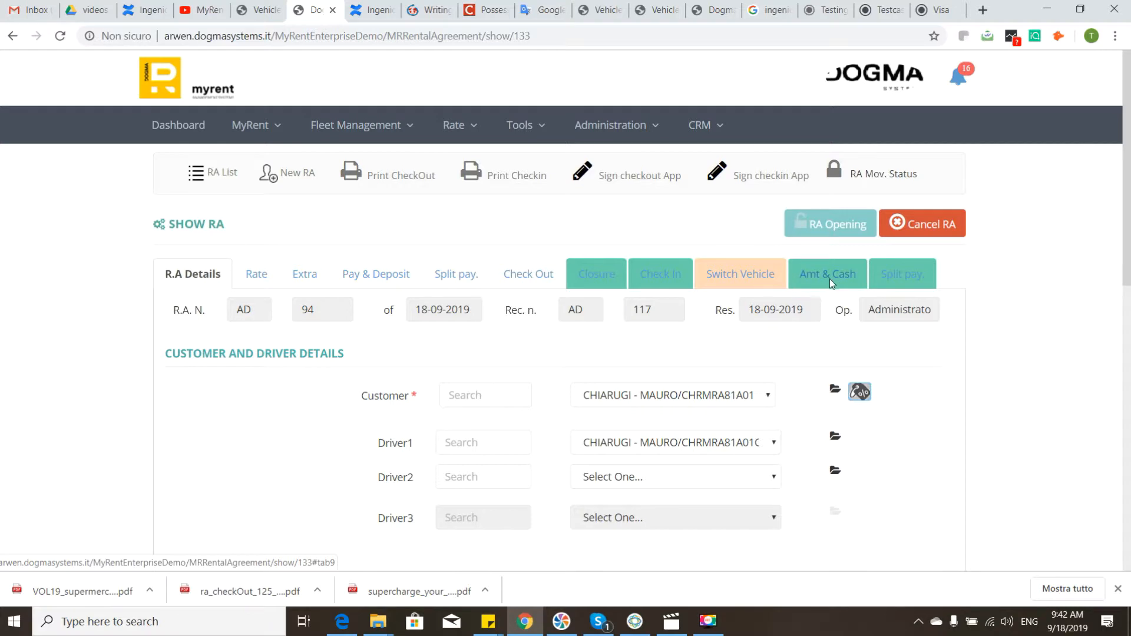
Examine the Switch Vehicle section's car class, pick-up, return and vehicle settings.
left_click(741, 274)
scroll(797, 270, "down", 2)
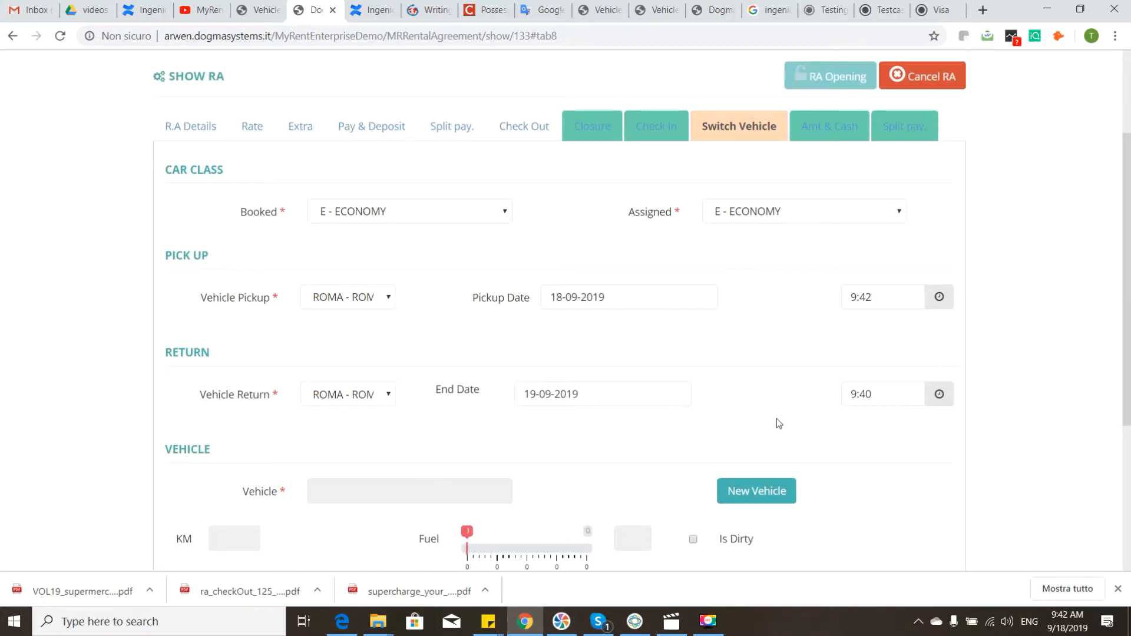
scroll(804, 394, "down", 2)
scroll(856, 377, "down", 2)
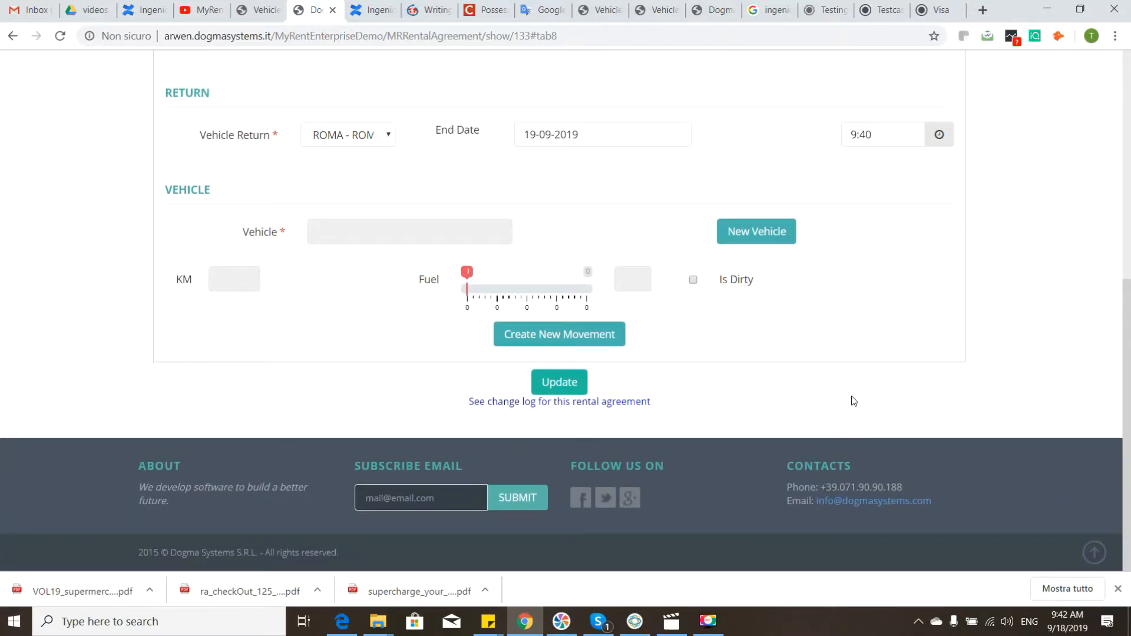
Review the list of available replacement vehicles for the switch and close it without choosing one.
scroll(854, 407, "up", 3)
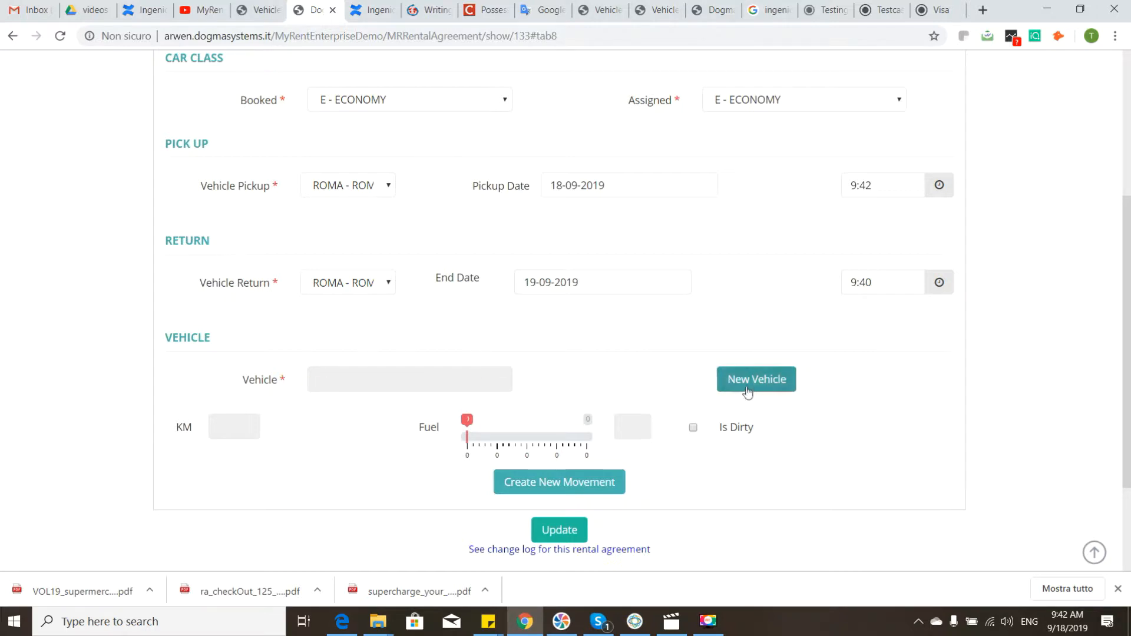
left_click(719, 380)
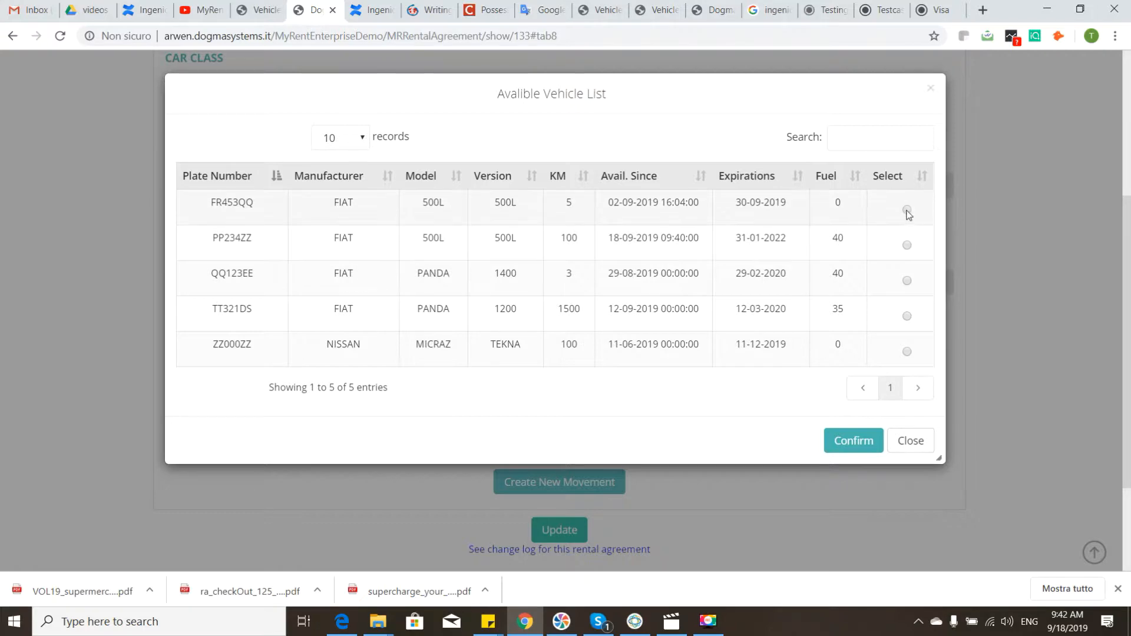
left_click(931, 91)
Examine the agreement's amounts and cash section and preview the invoice's quote details.
scroll(639, 382, "up", 5)
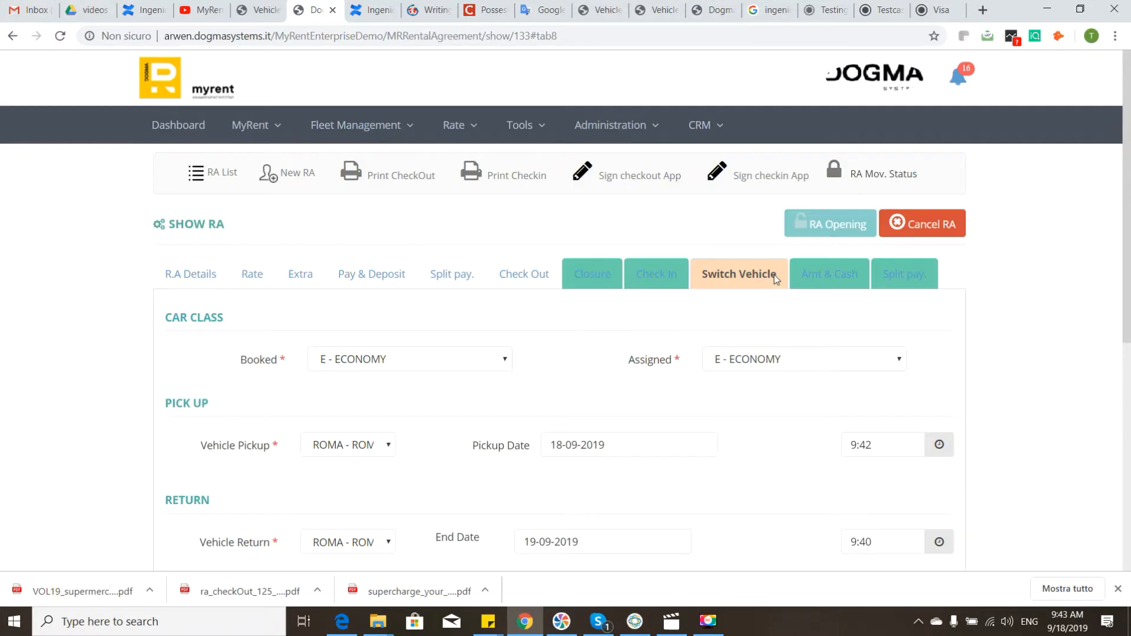
left_click(824, 273)
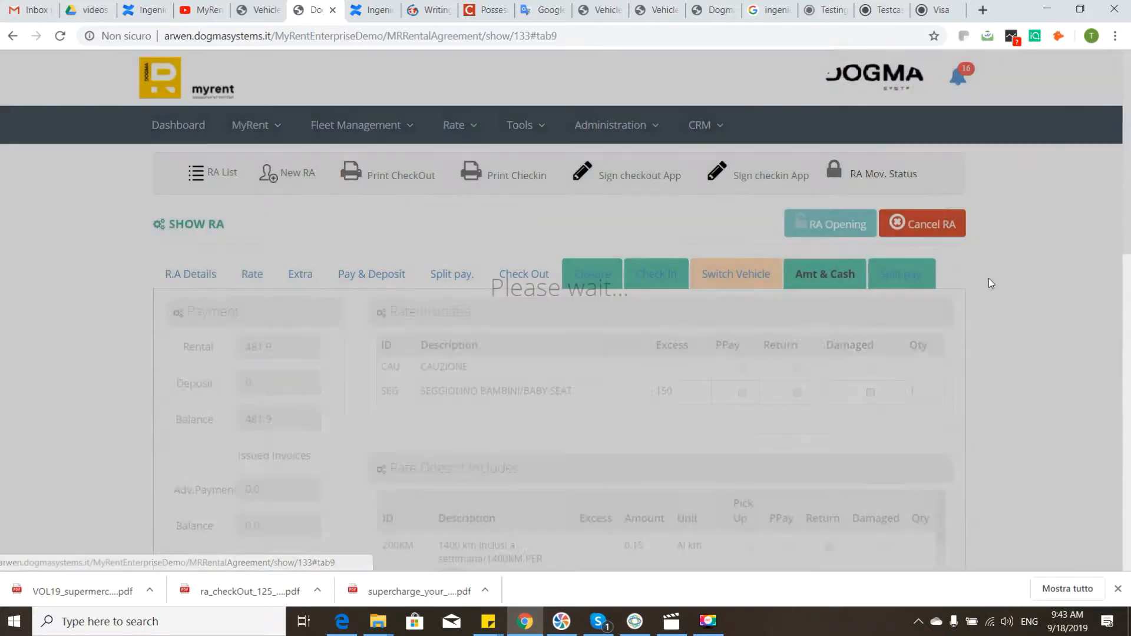
scroll(1062, 257, "down", 2)
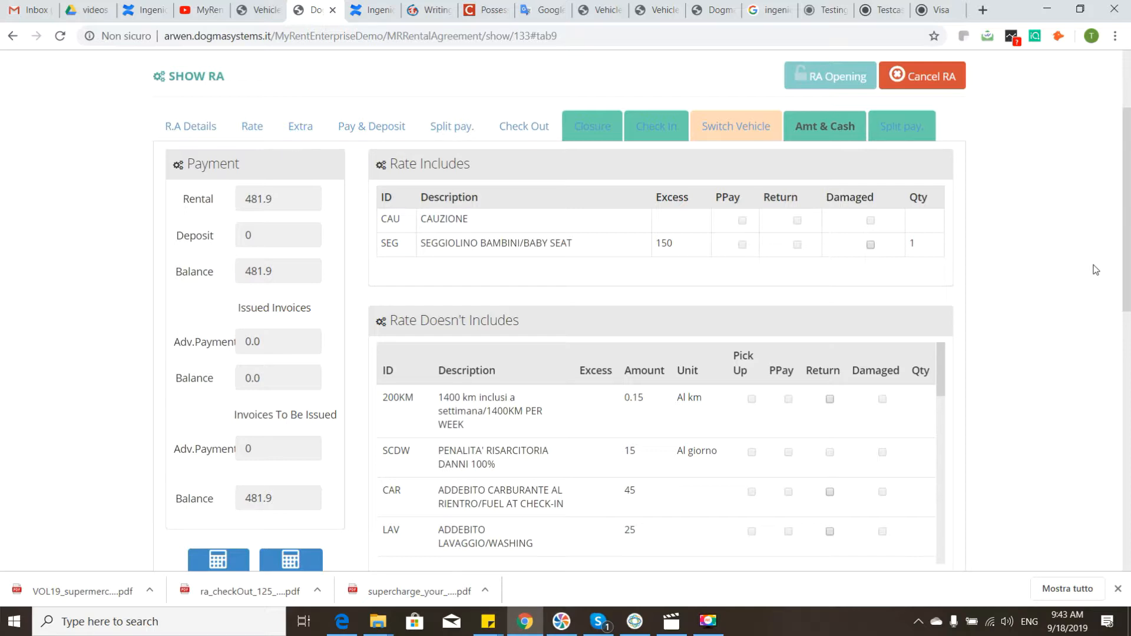
scroll(741, 284, "down", 3)
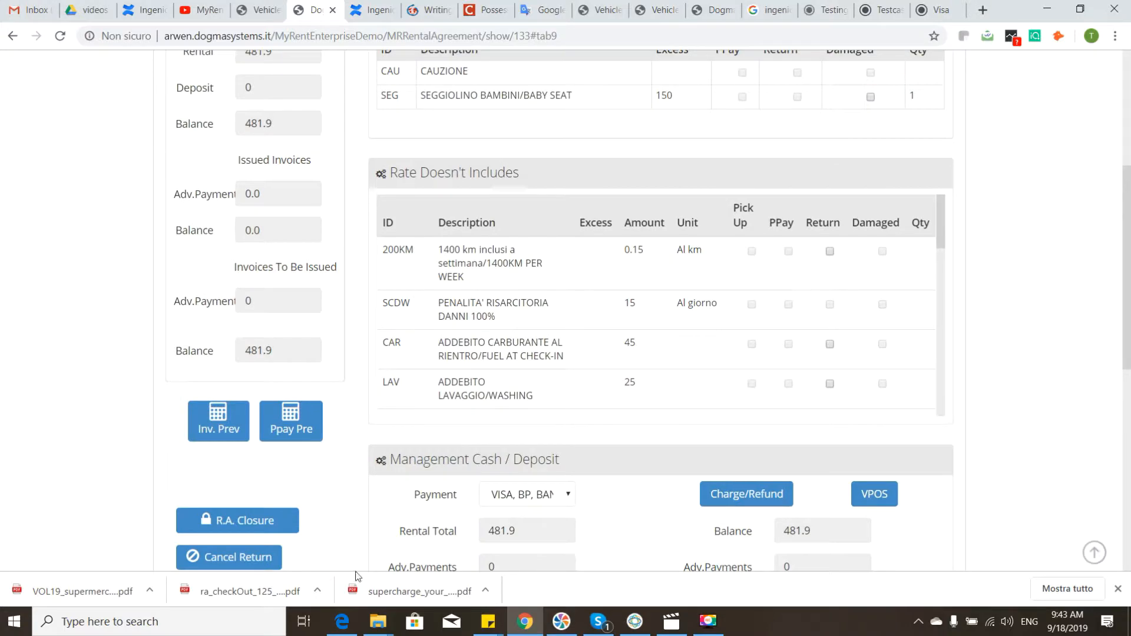
left_click(218, 425)
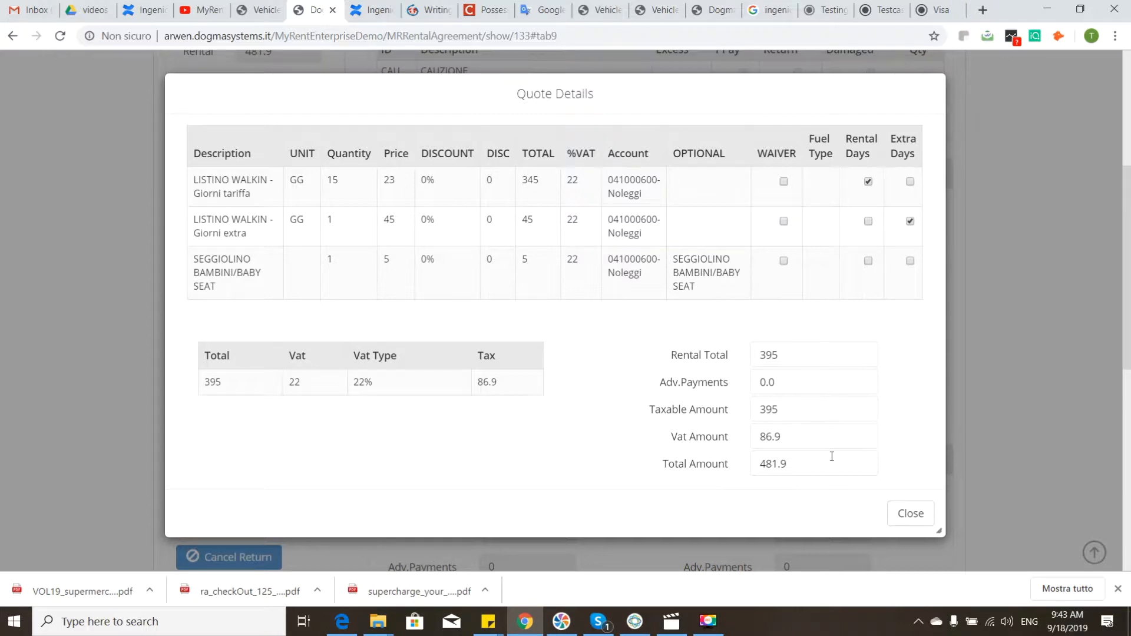
double_click(792, 467)
left_click(926, 515)
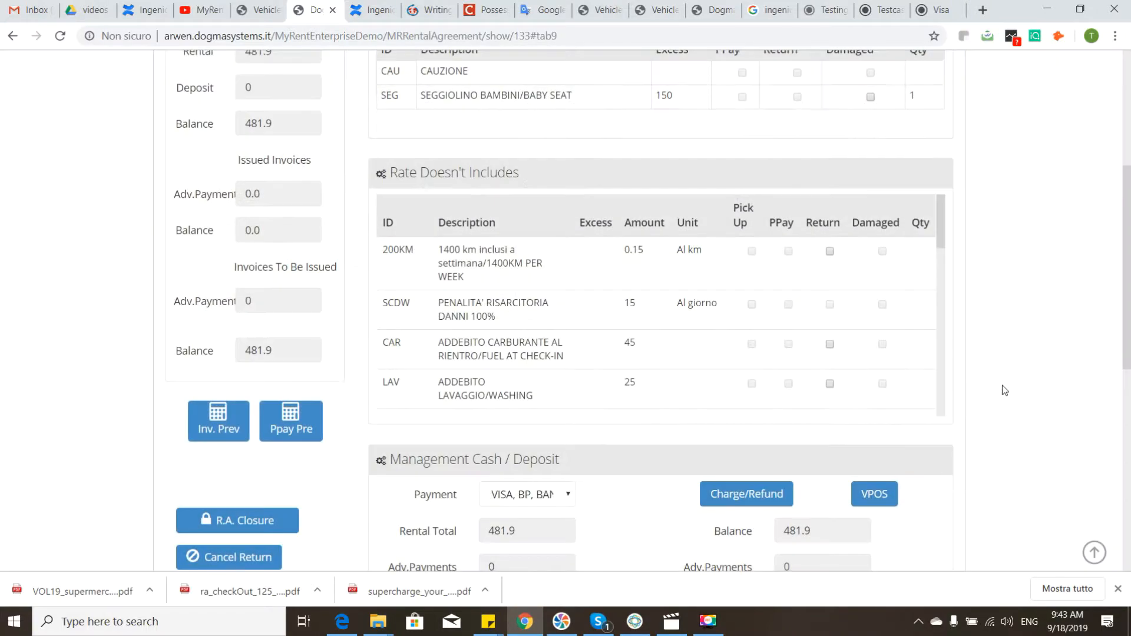
Open the charge/refund accounting for the agreement and try to register the 481.9 rental charge with VISA as the payment type.
scroll(1012, 376, "down", 3)
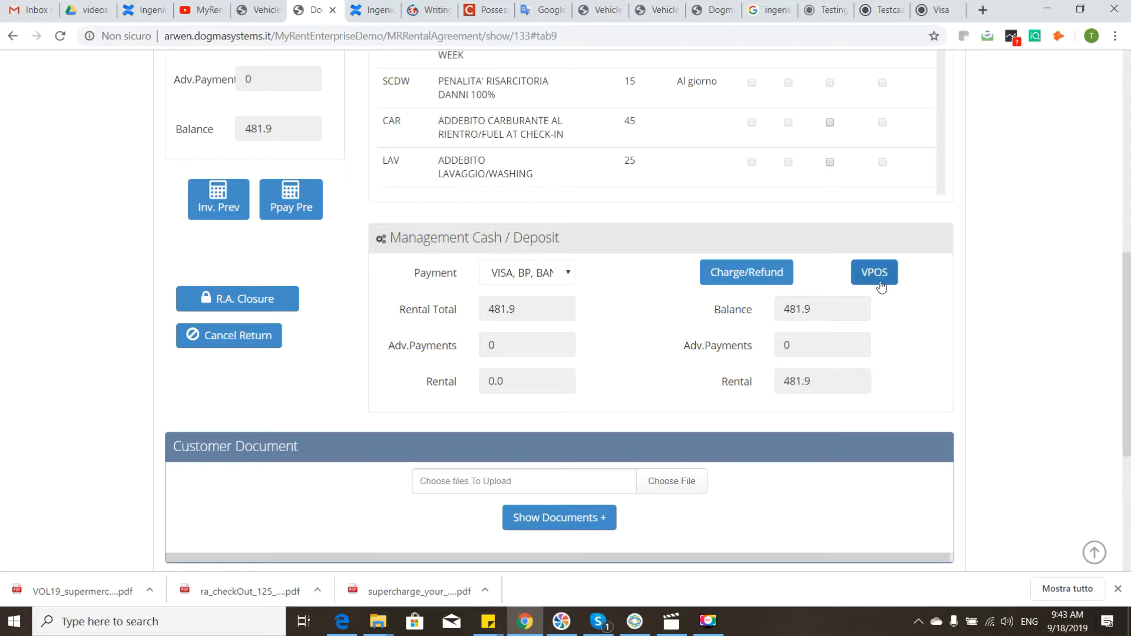
scroll(894, 316, "up", 1)
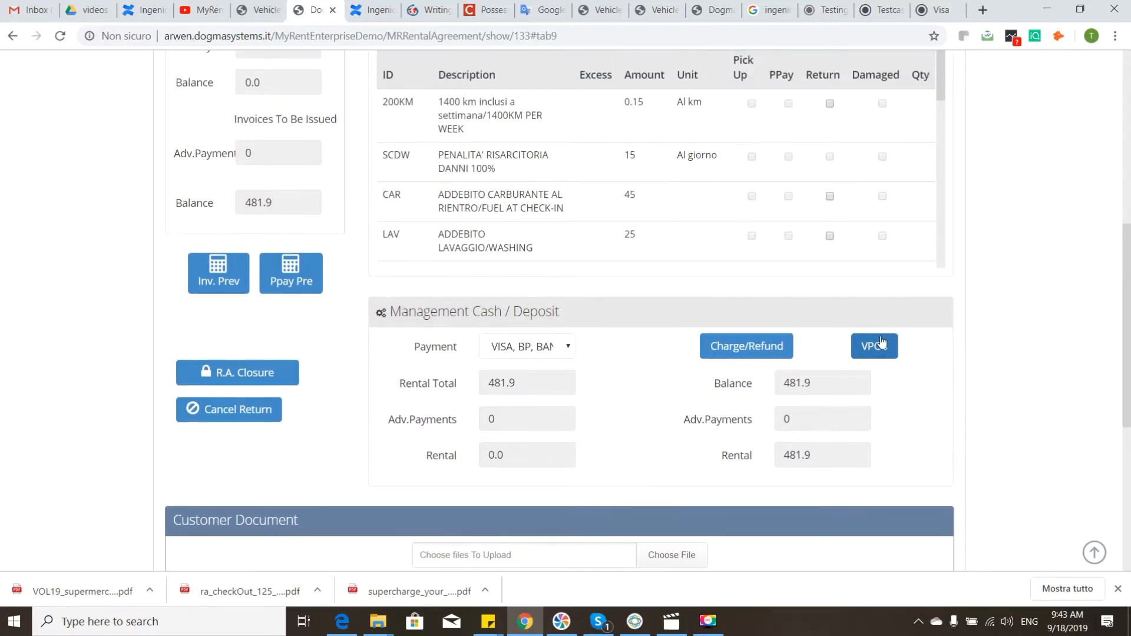
left_click(740, 355)
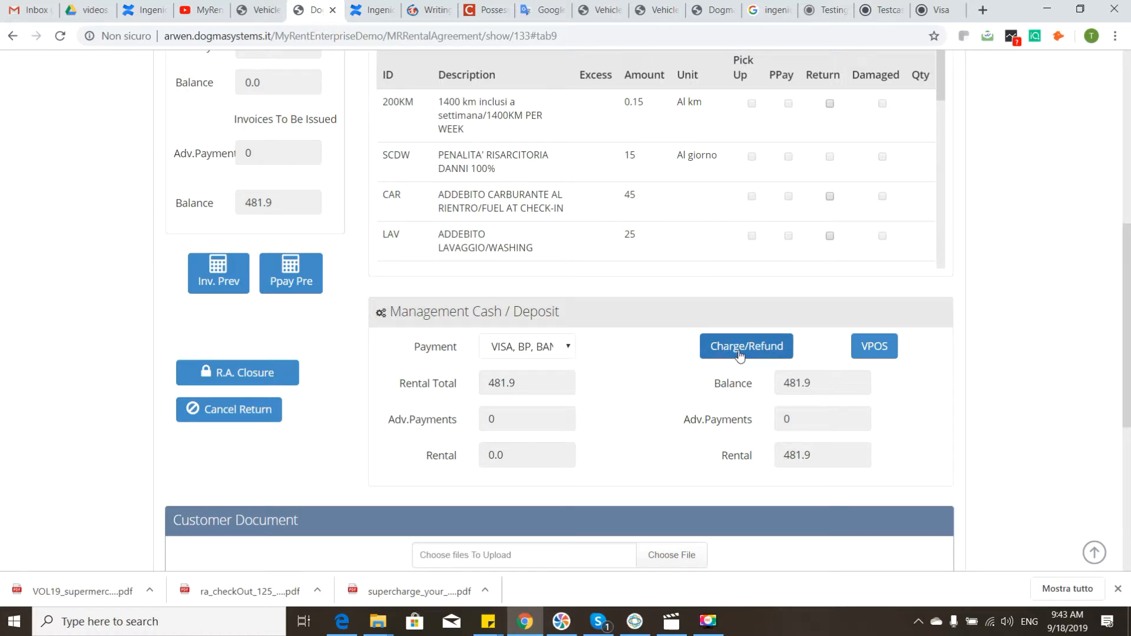
left_click(759, 349)
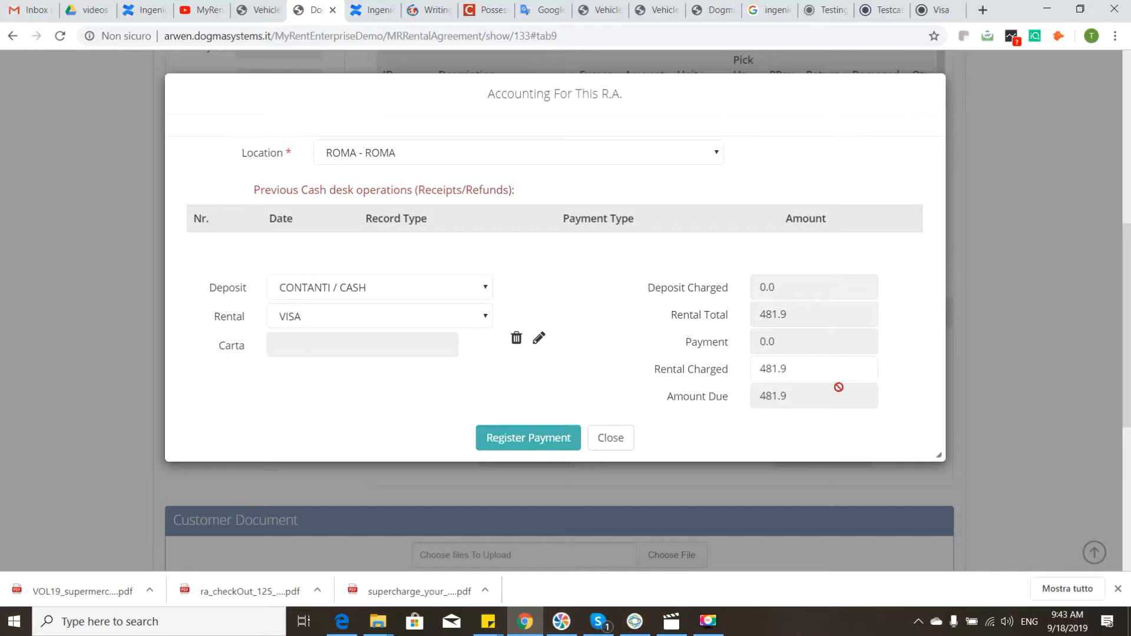
left_click(537, 440)
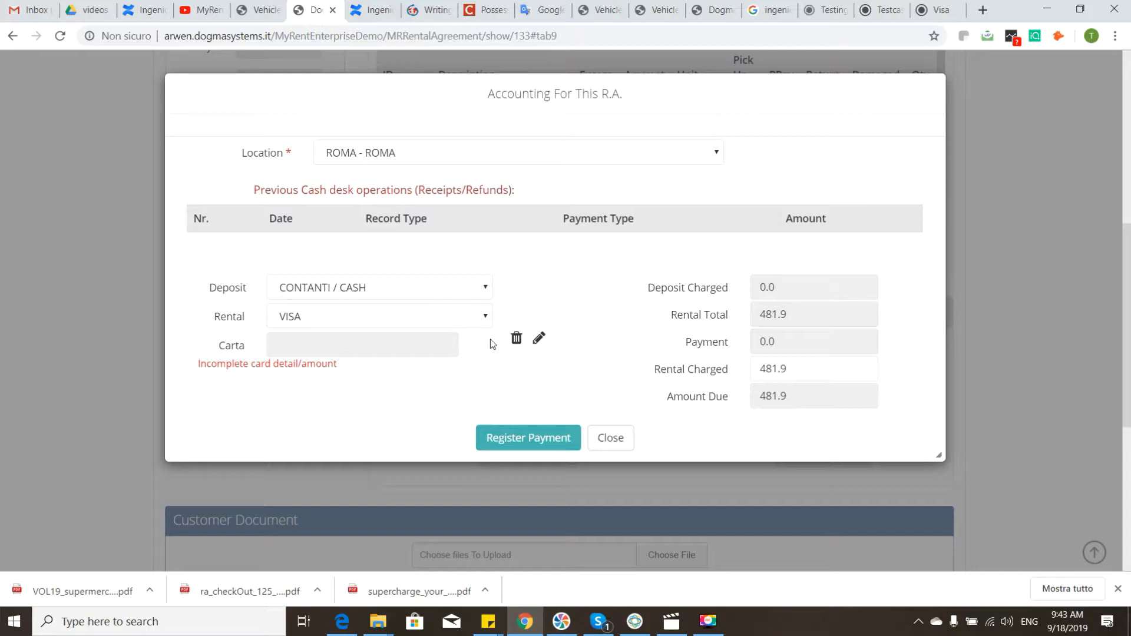
Assign the customer's stored MAESTRO card to the 481.9 rental charge and register the payment.
left_click(539, 340)
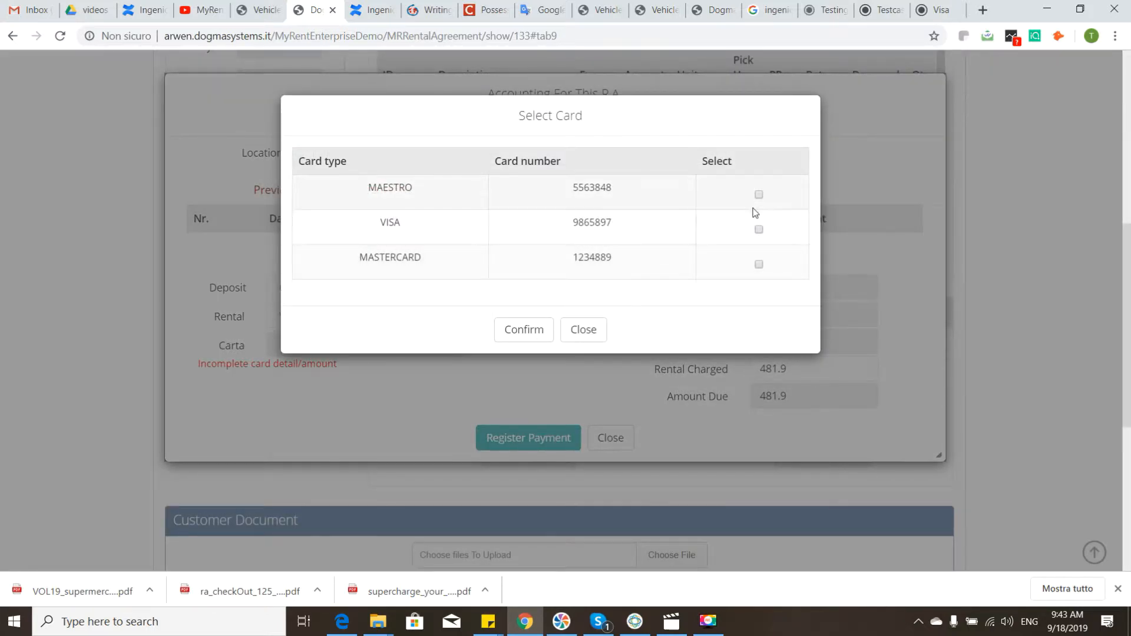
left_click(758, 194)
left_click(515, 327)
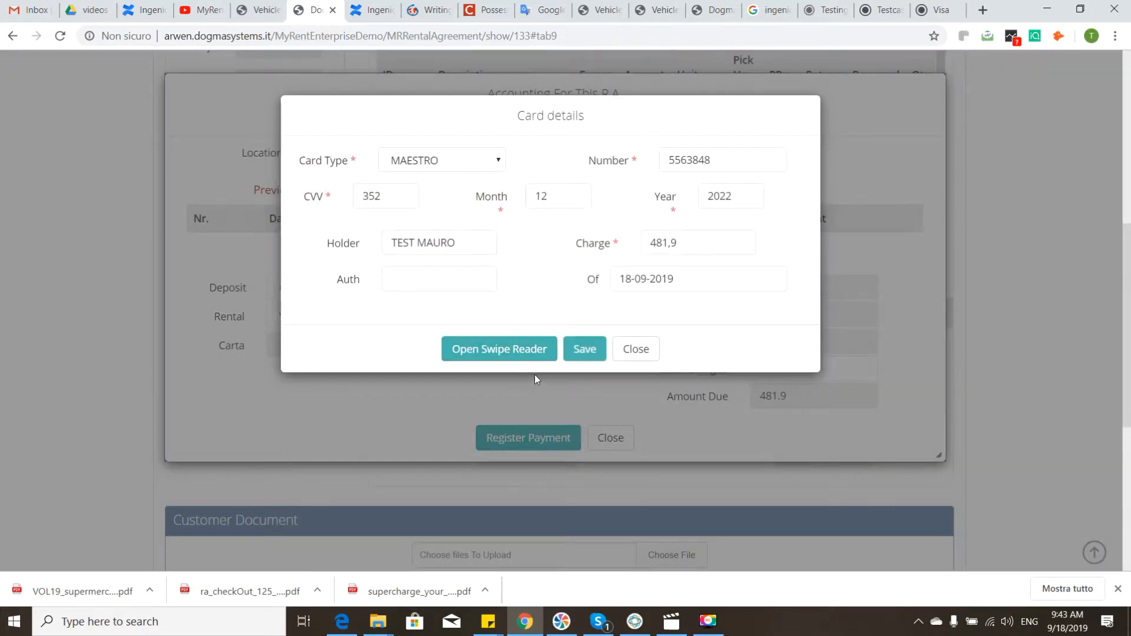
left_click(584, 350)
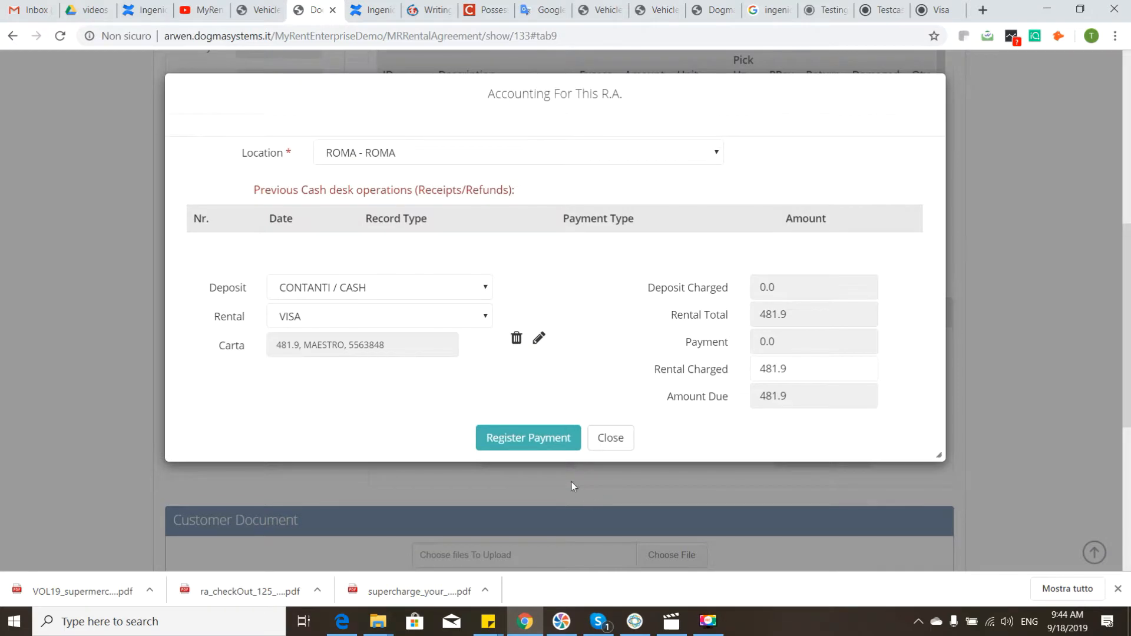
left_click(537, 442)
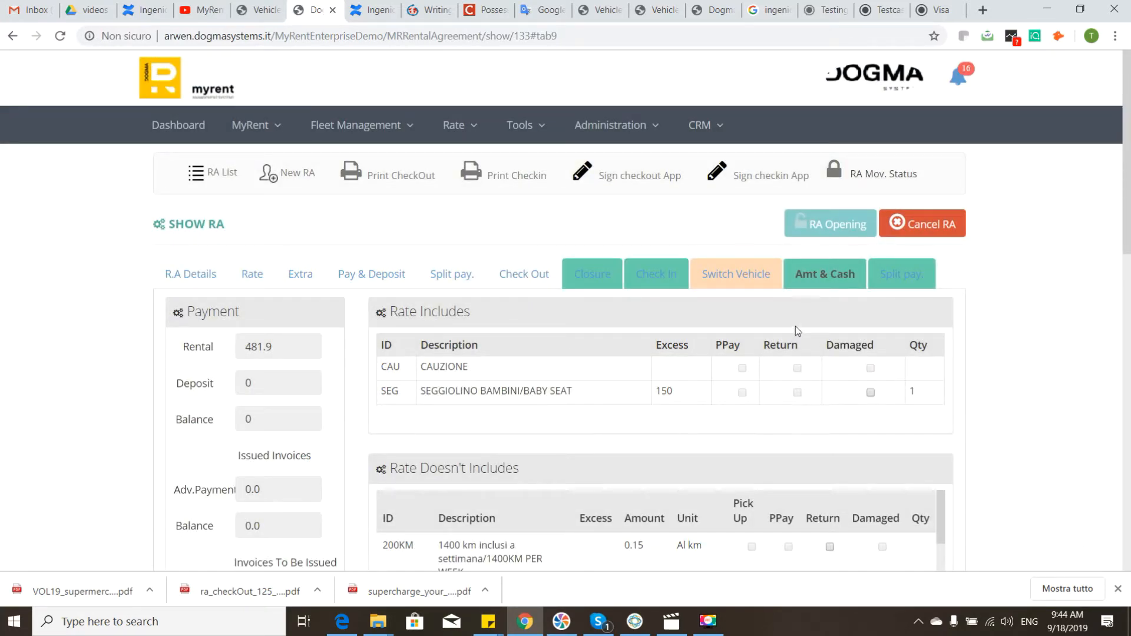
Review the agreement's balance, advance payments, customer document area and invoicing recipient options.
scroll(795, 341, "down", 5)
scroll(794, 366, "down", 3)
scroll(1097, 321, "down", 7)
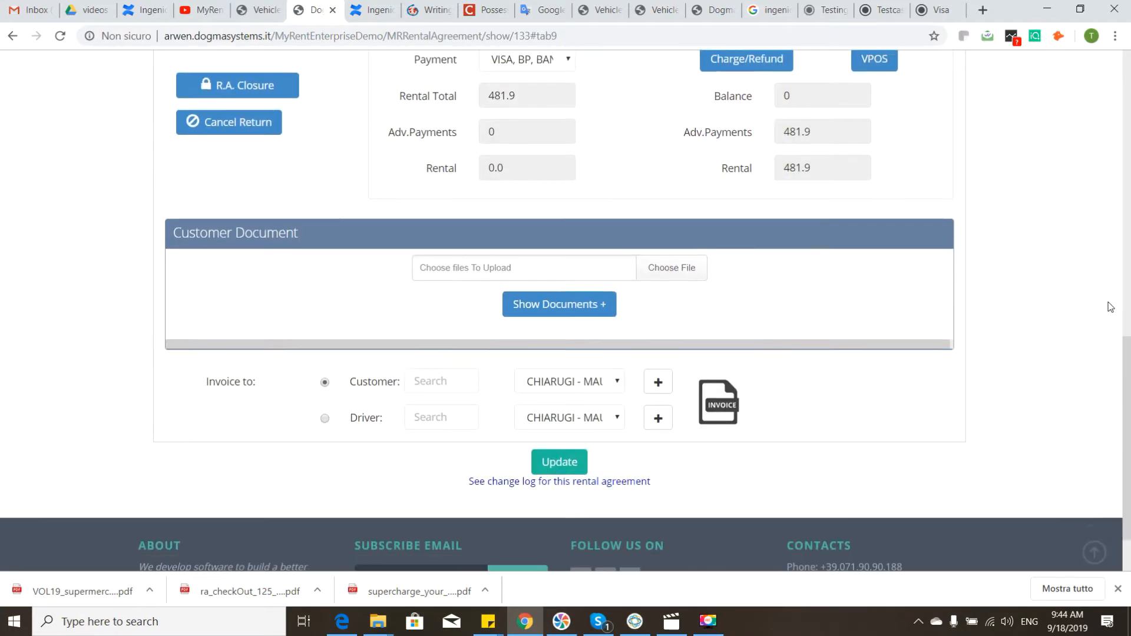
scroll(853, 324, "up", 5)
scroll(848, 339, "down", 1)
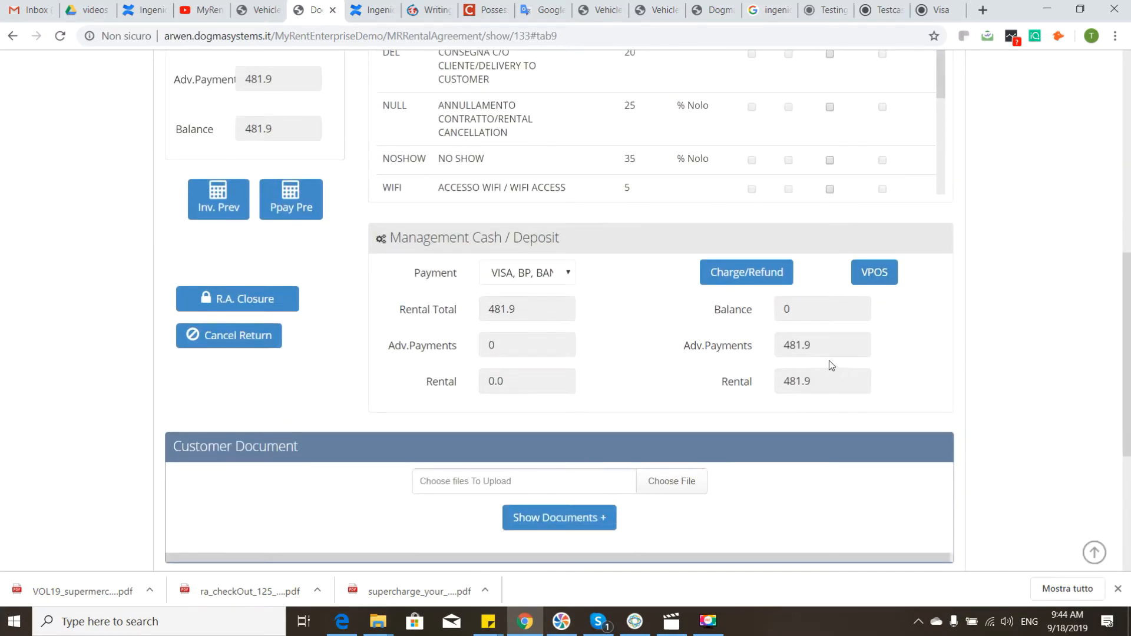
scroll(748, 334, "down", 4)
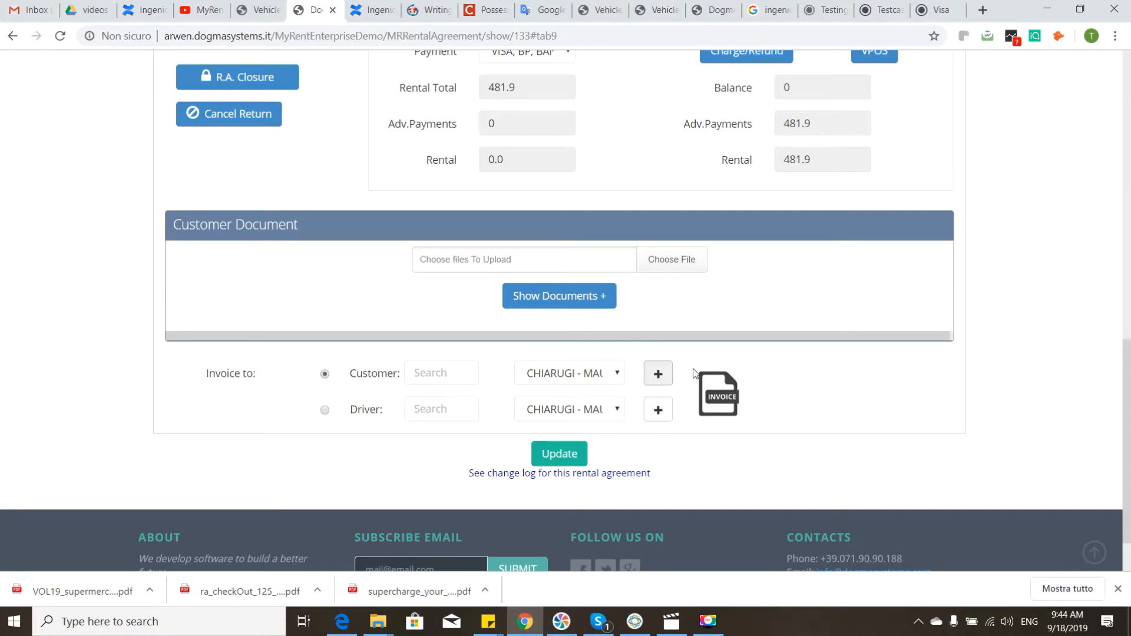
Create a final invoice for the rental agreement, issued to the customer from the ROMA - ROMA operating location.
left_click(718, 392)
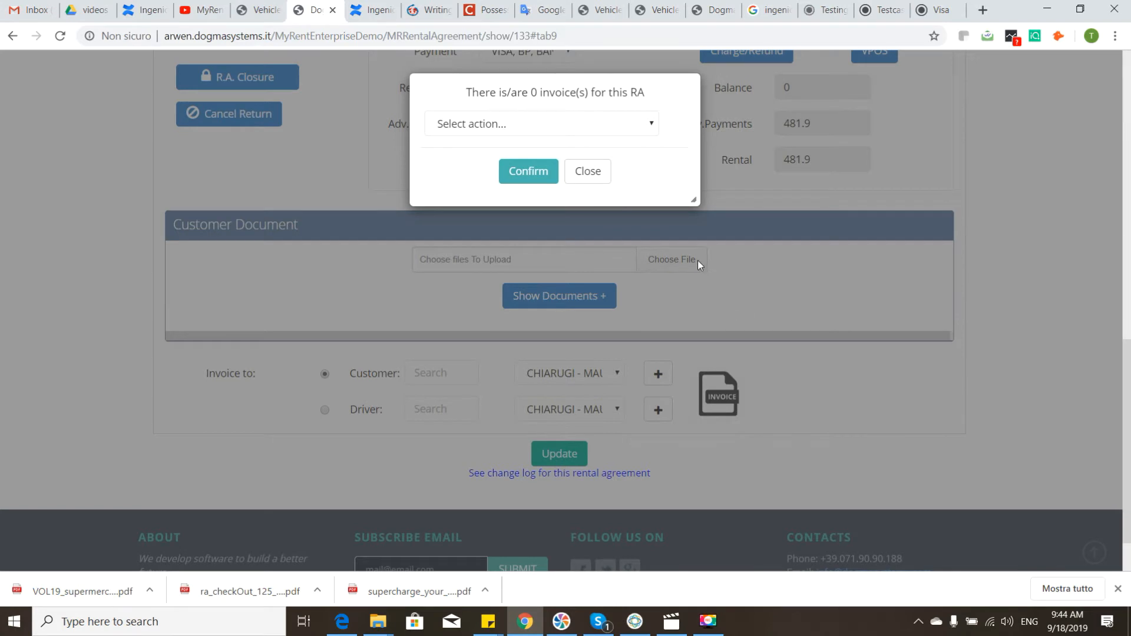
left_click(554, 124)
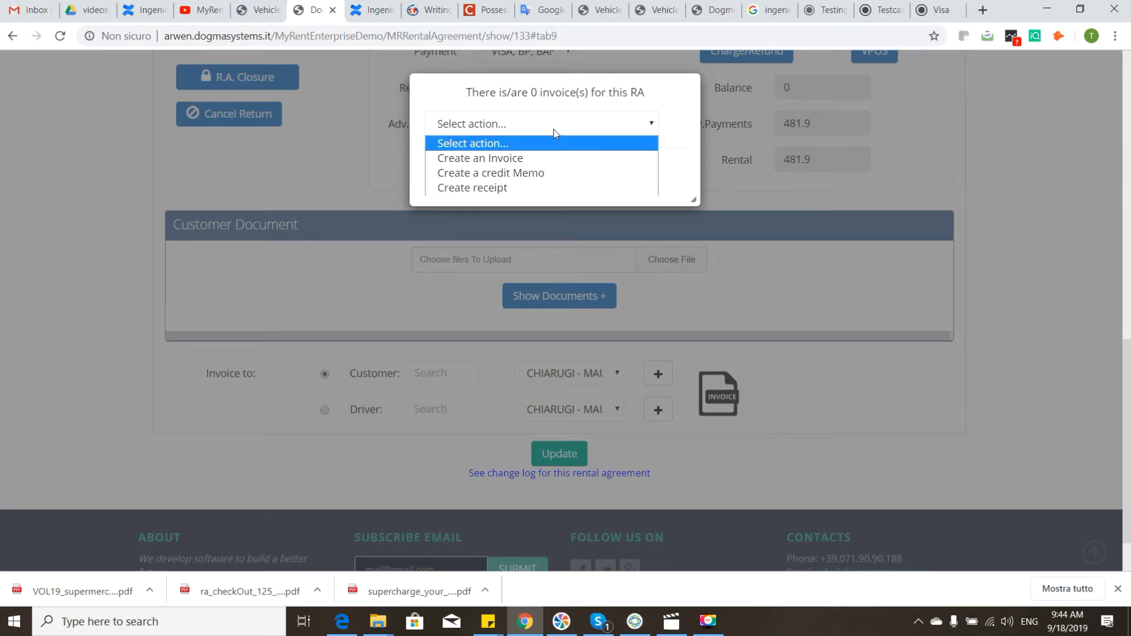
left_click(536, 161)
left_click(531, 170)
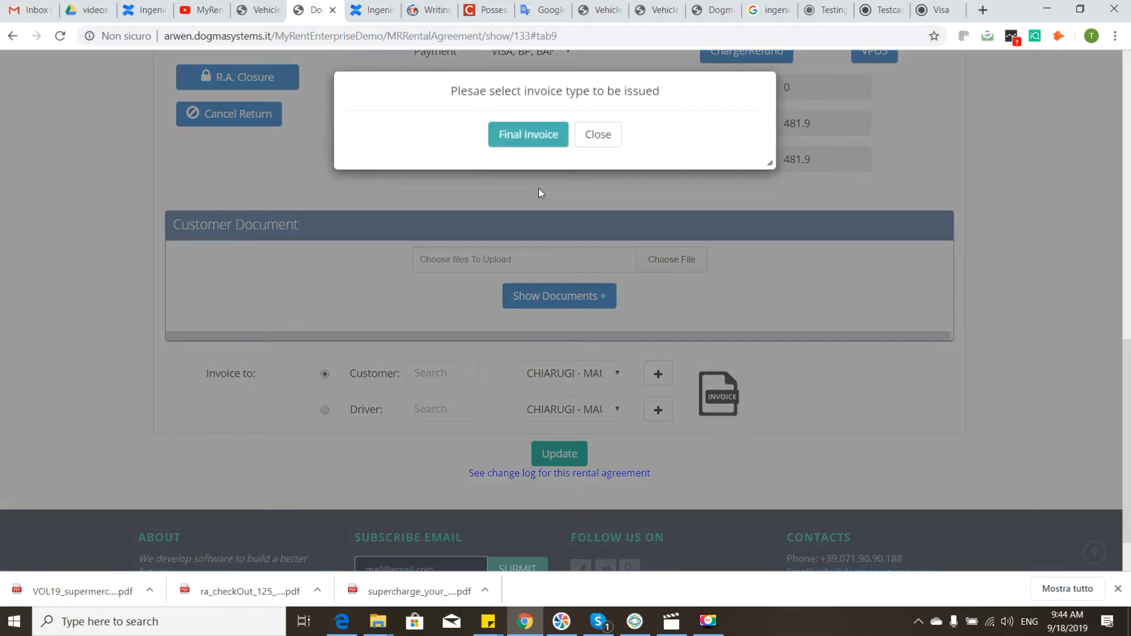
left_click(516, 142)
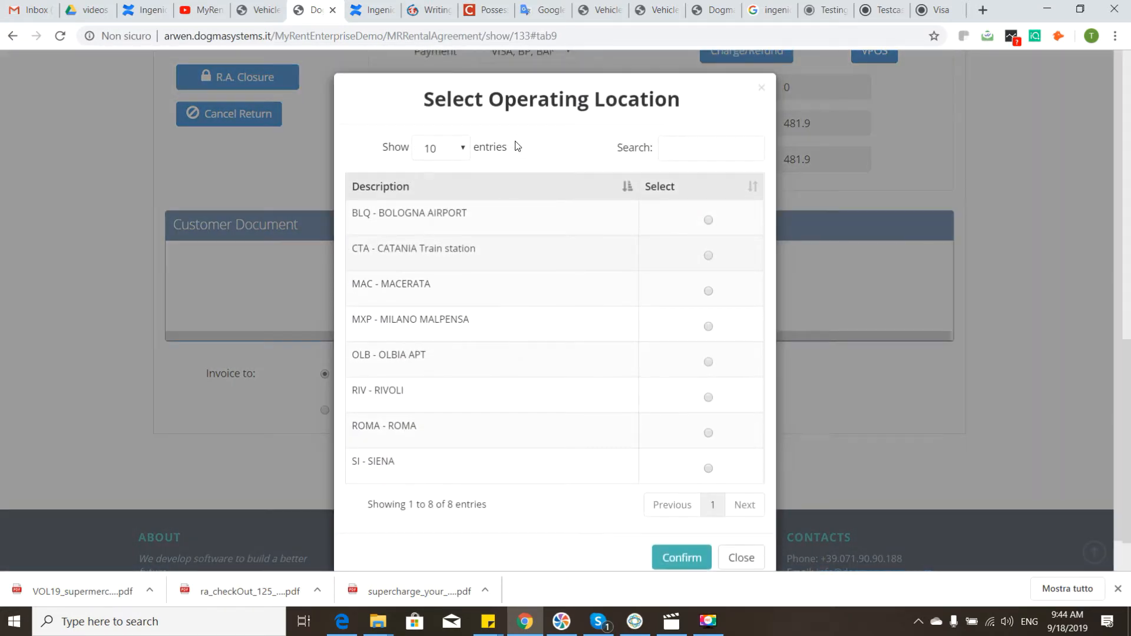
left_click(709, 434)
left_click(677, 556)
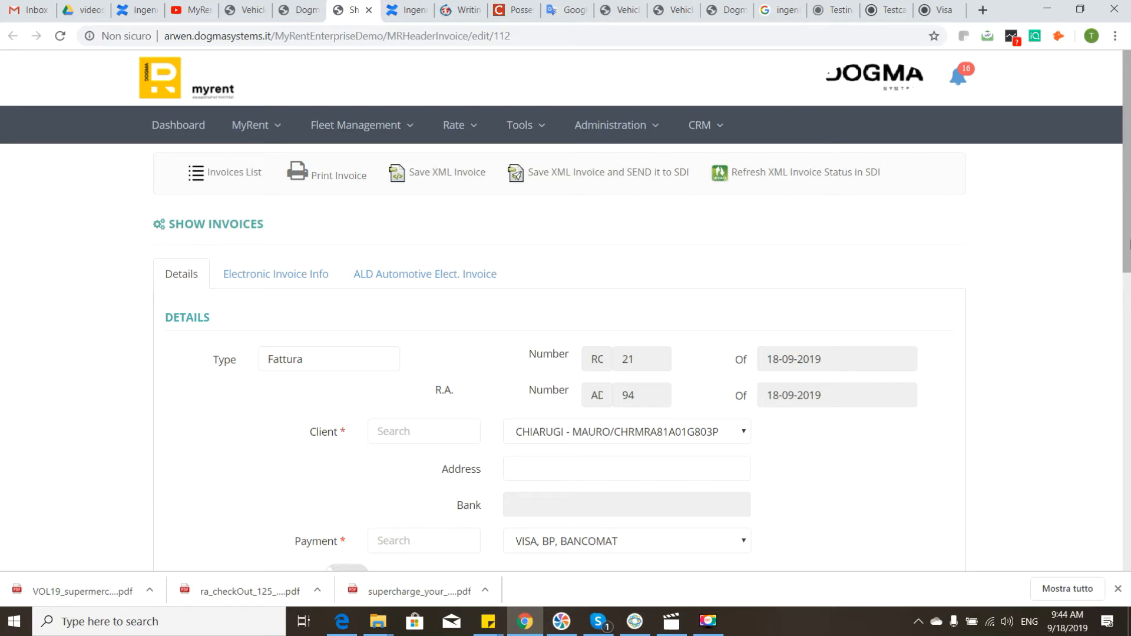
Examine the invoice's details, rows and totals, plus its Electronic Invoice Info and ALD Automotive Elect. Invoice sections.
scroll(401, 371, "down", 8)
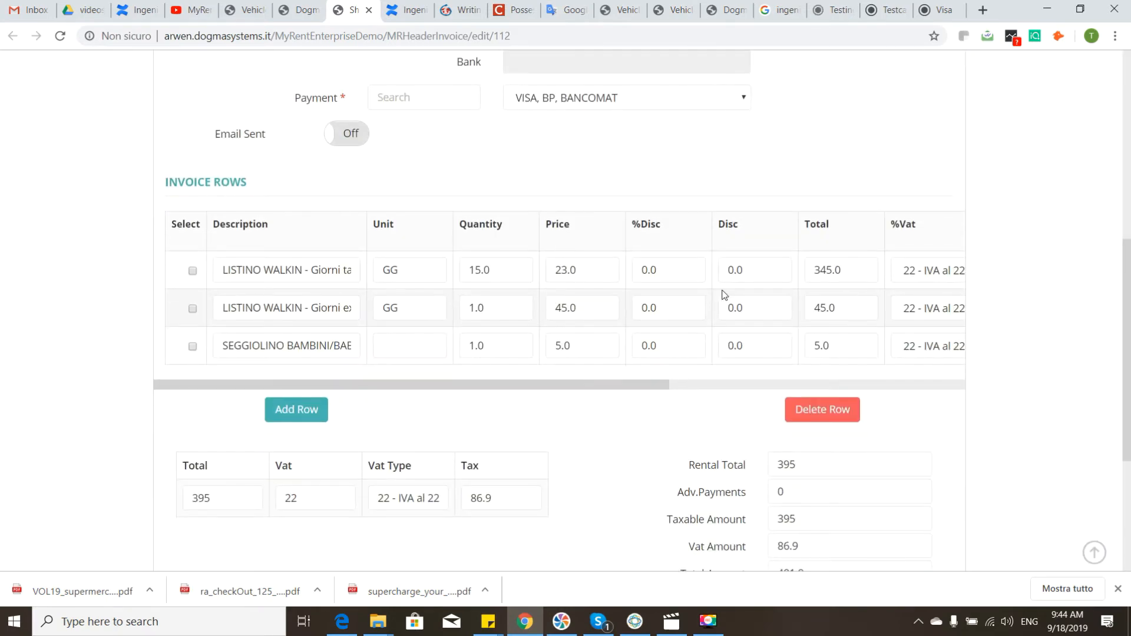
scroll(861, 300, "down", 3)
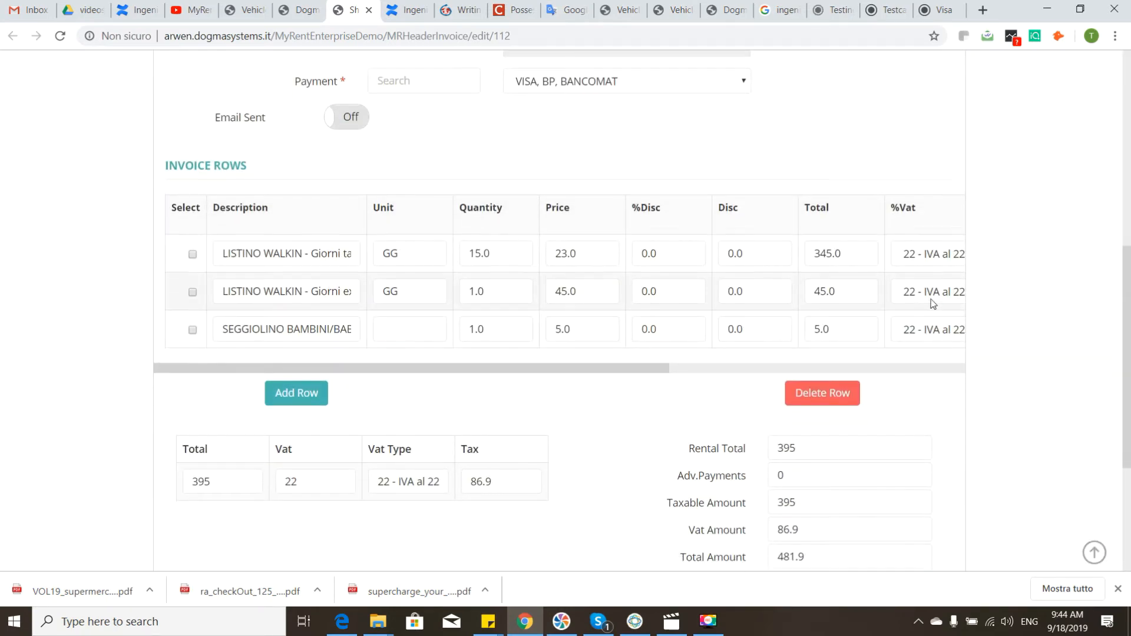
scroll(954, 308, "up", 4)
scroll(954, 308, "up", 10)
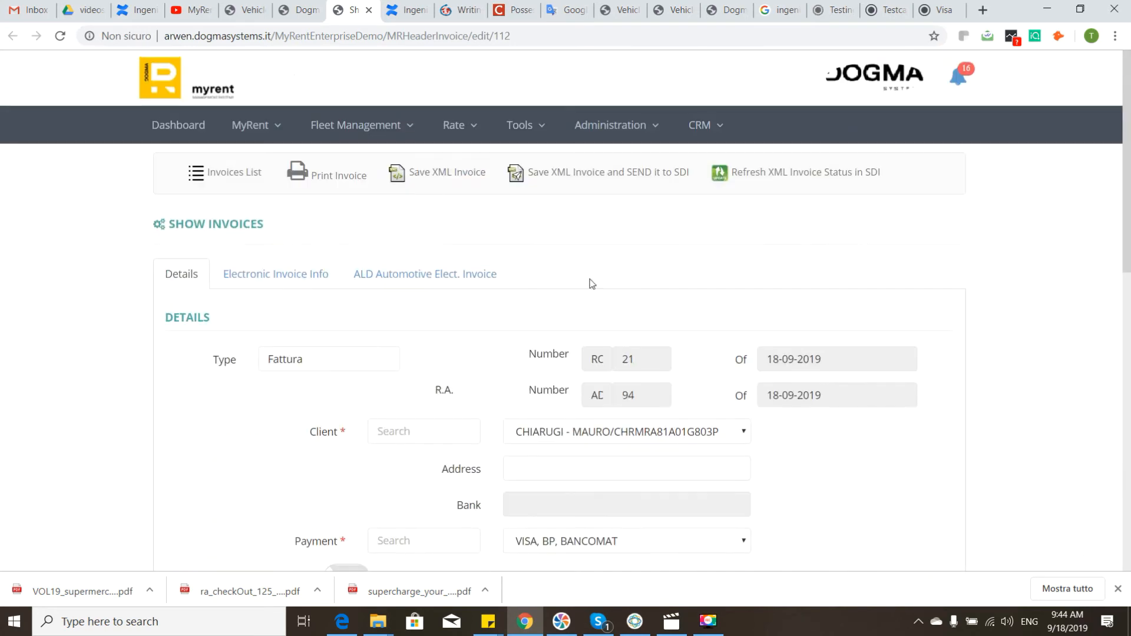
left_click(262, 283)
left_click(392, 287)
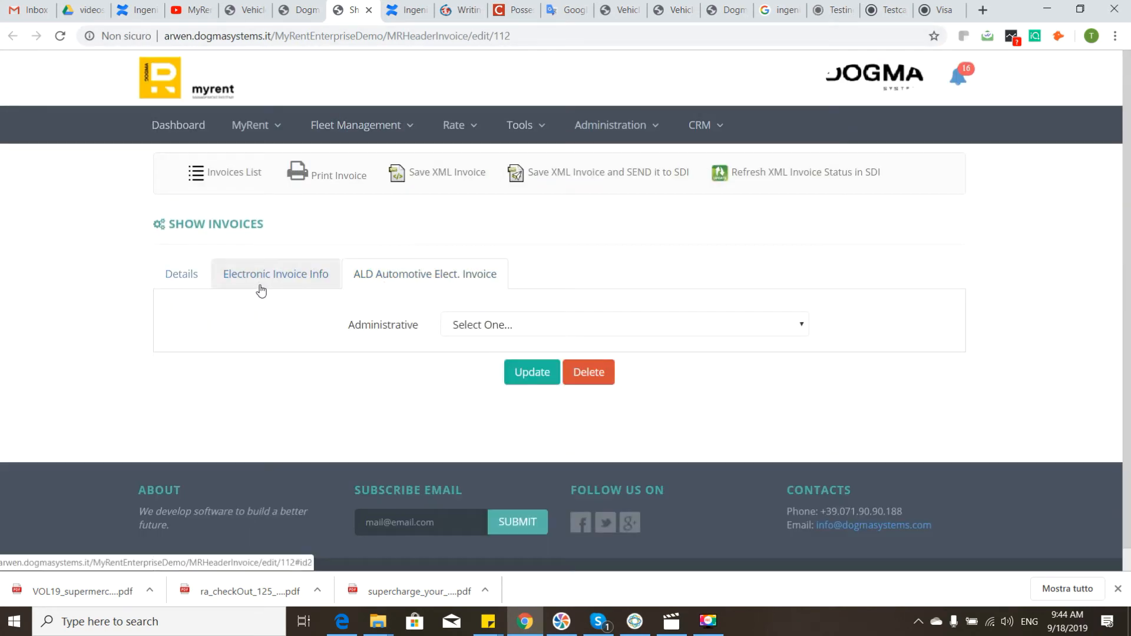
left_click(183, 282)
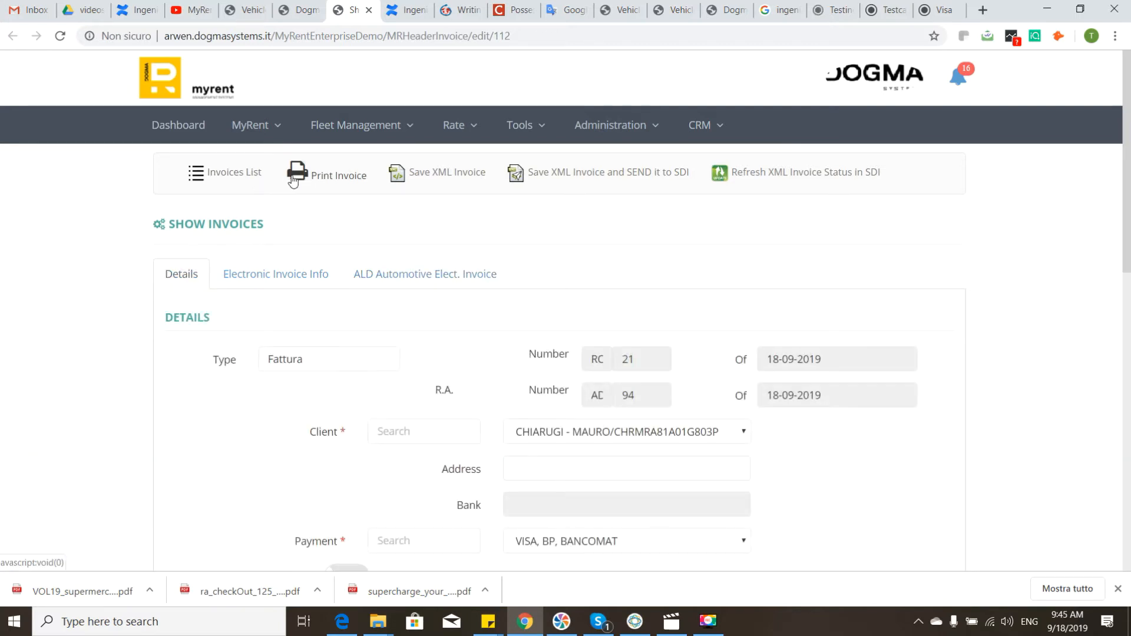
Generate the printable invoice and check its customer and vehicle data, billed items, VAT and total.
left_click(337, 180)
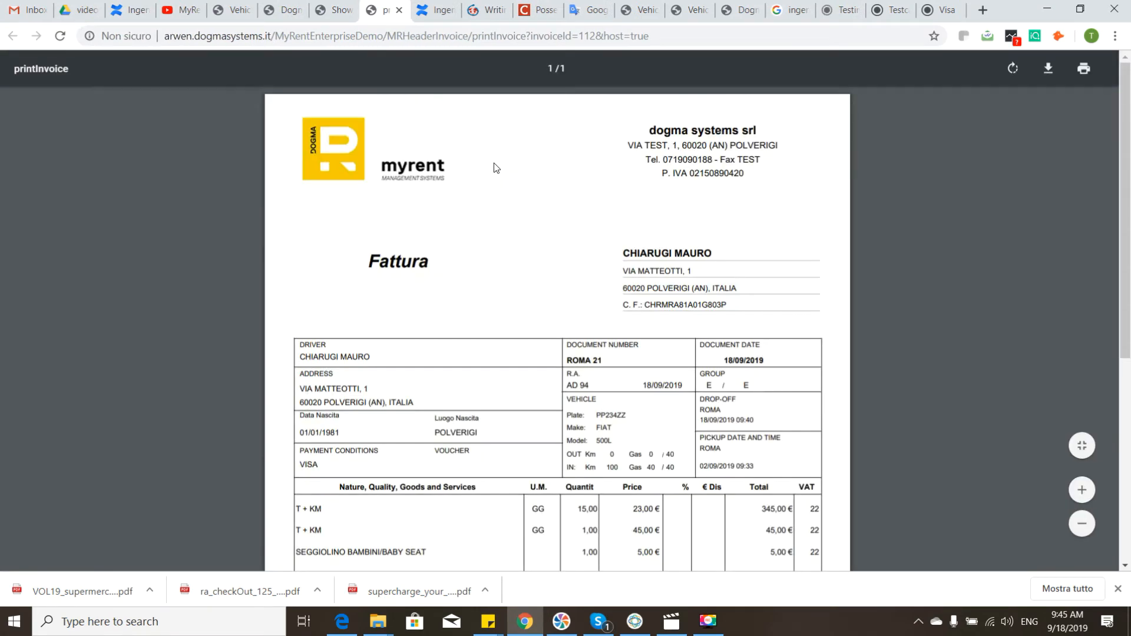
scroll(677, 236, "down", 6)
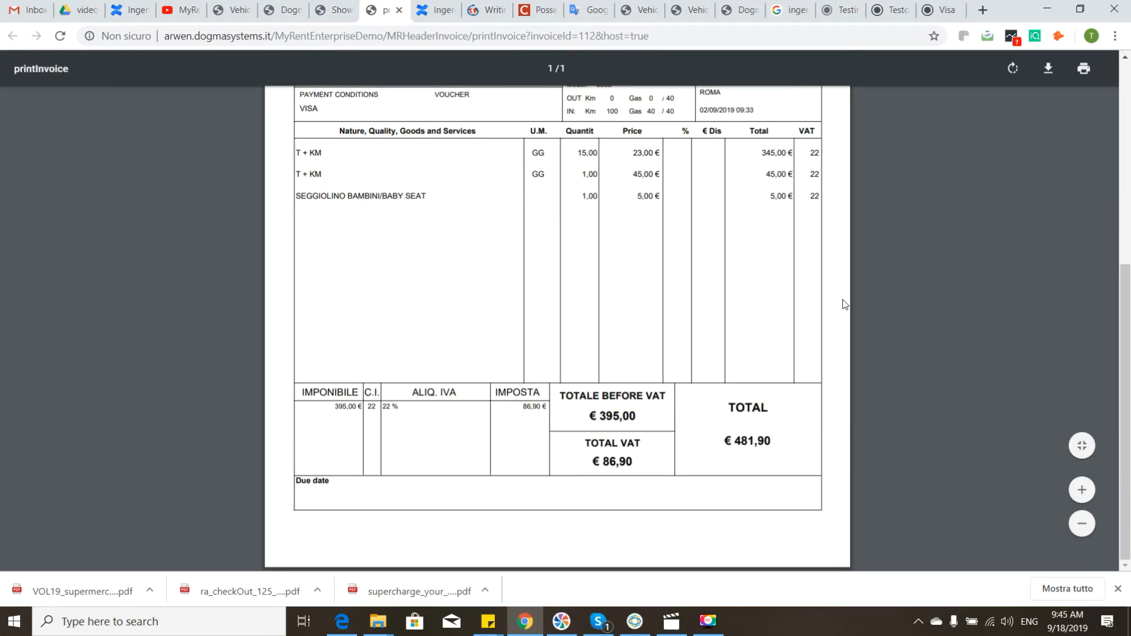
scroll(842, 299, "up", 6)
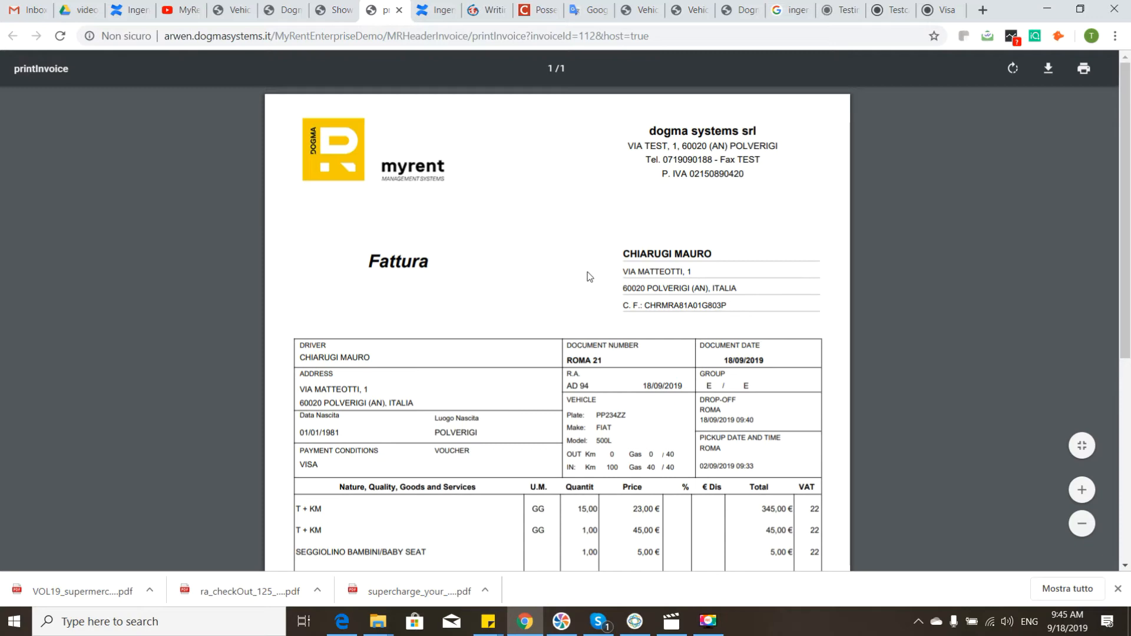
scroll(760, 265, "down", 5)
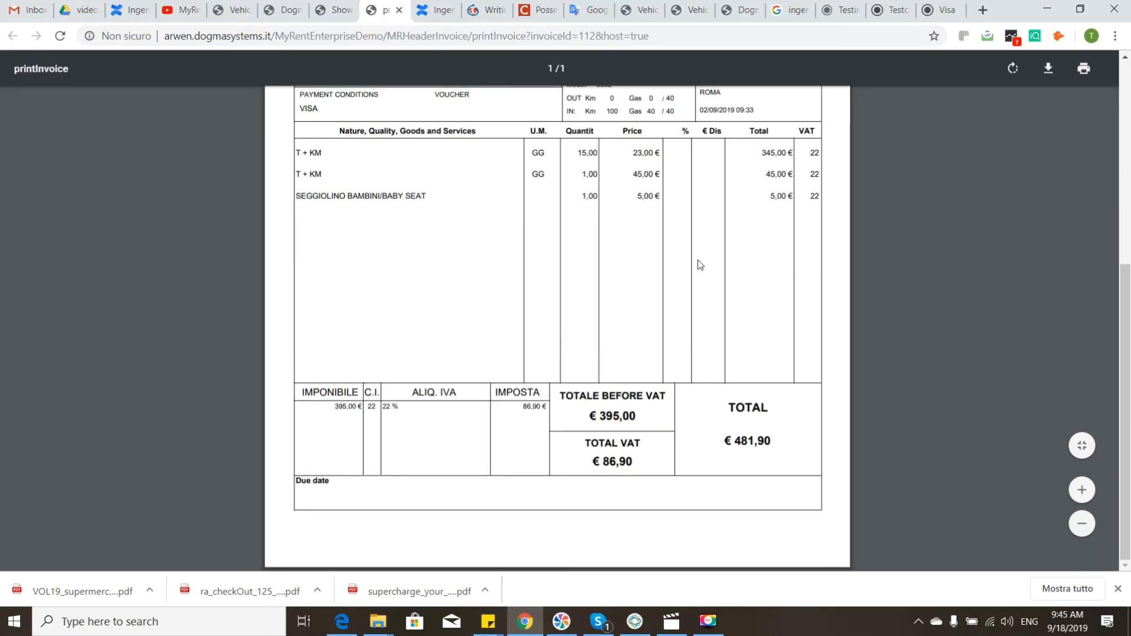
scroll(695, 248, "up", 5)
scroll(764, 195, "down", 5)
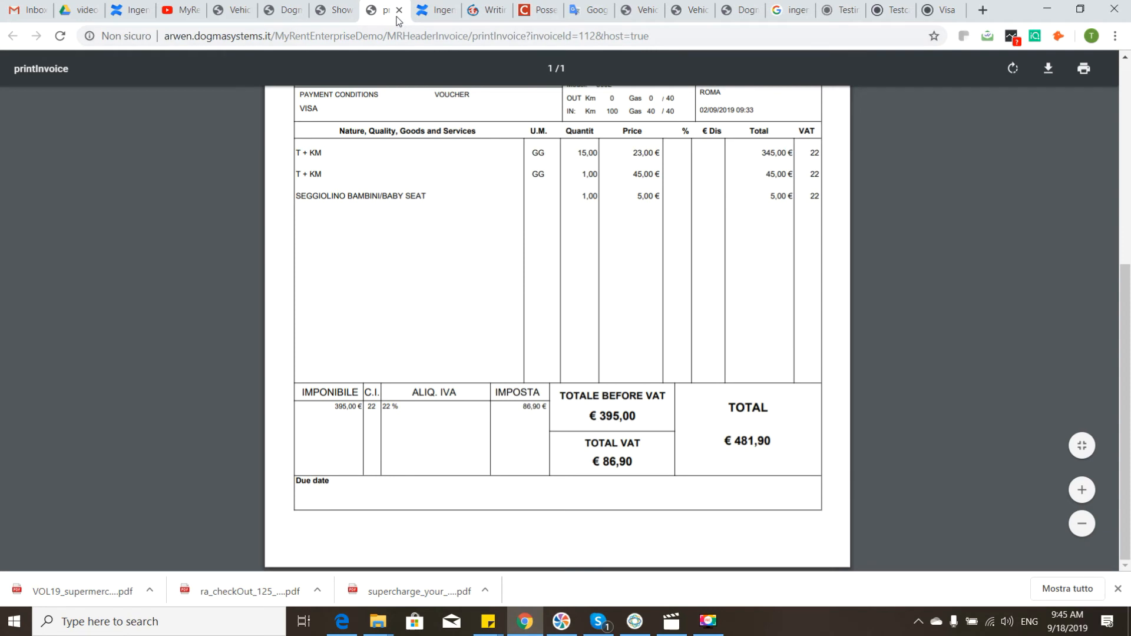
Return to the rental agreement from the printed invoice and save it so that further actions are possible.
left_click(344, 10)
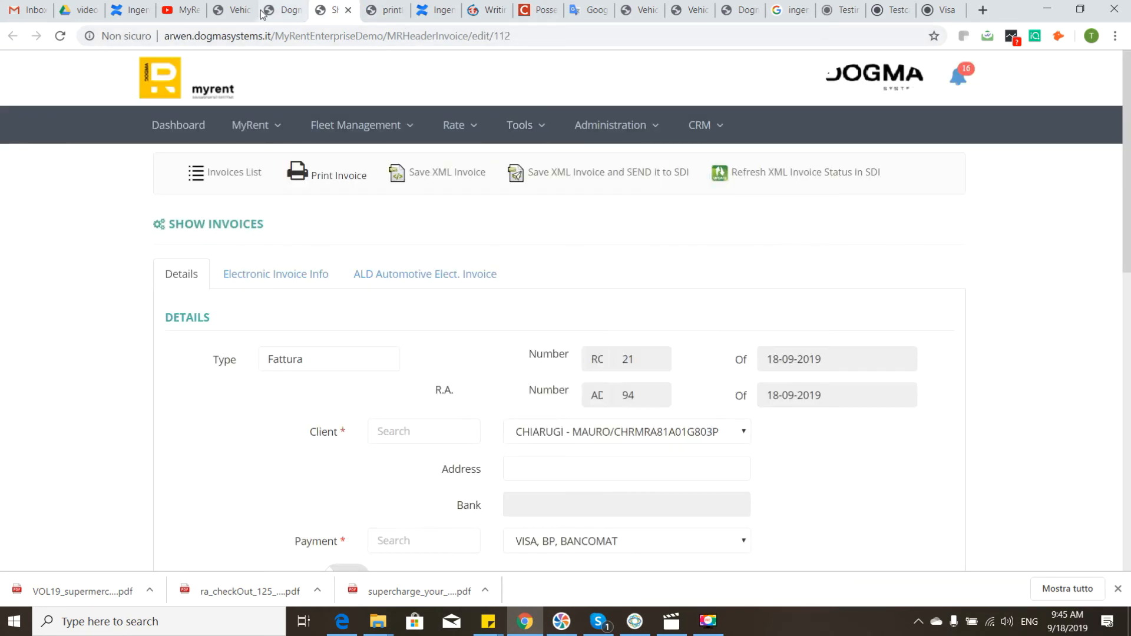
left_click(283, 10)
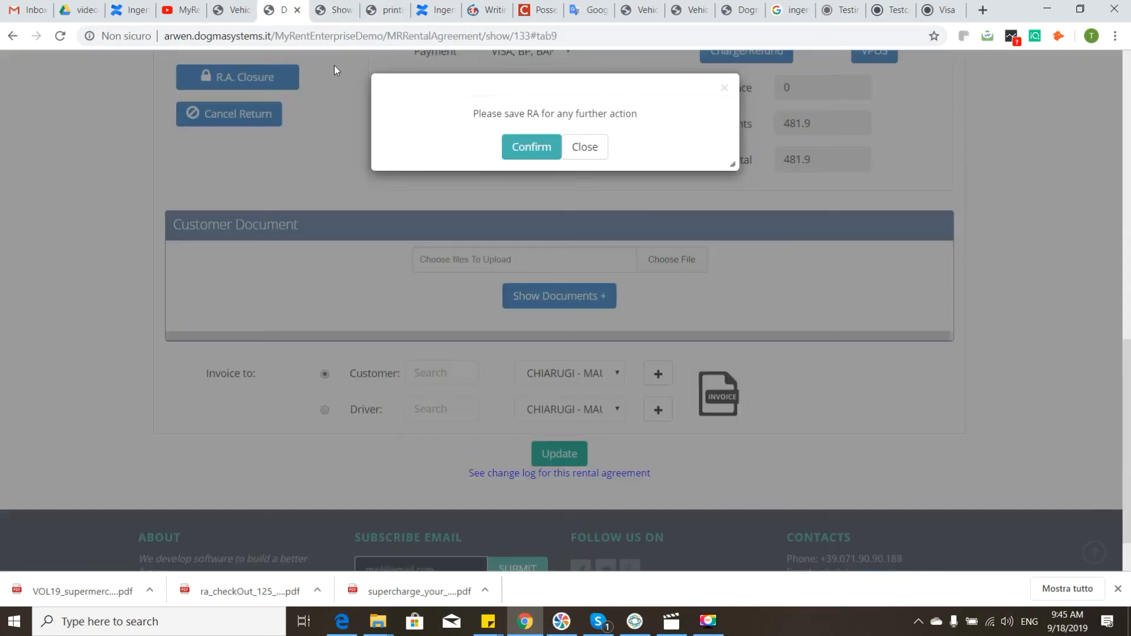
left_click(535, 148)
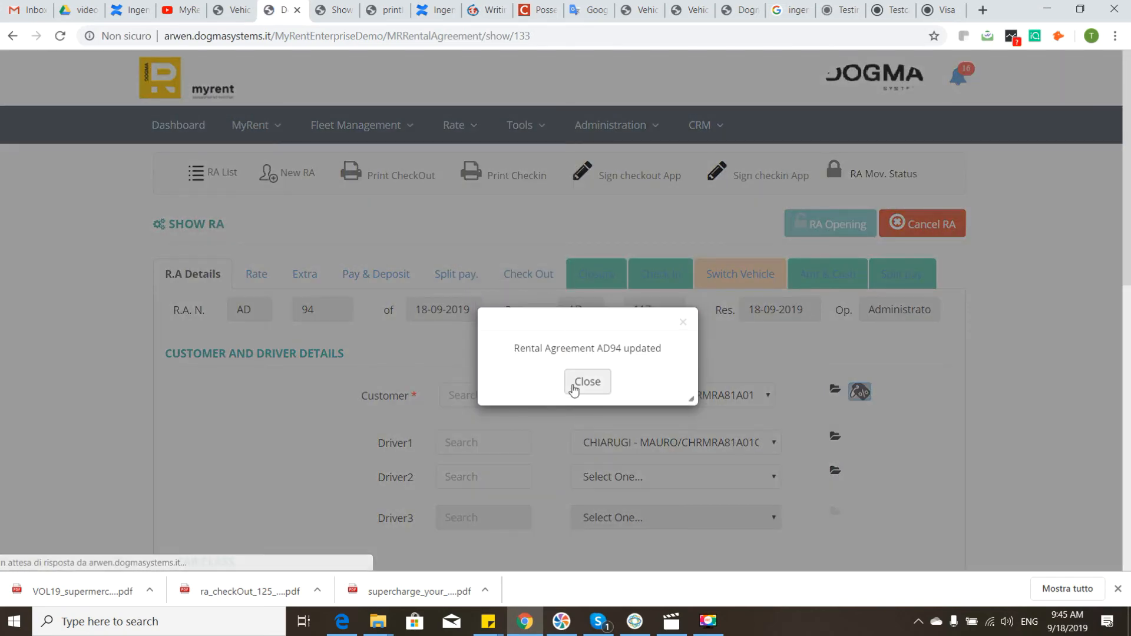
left_click(580, 382)
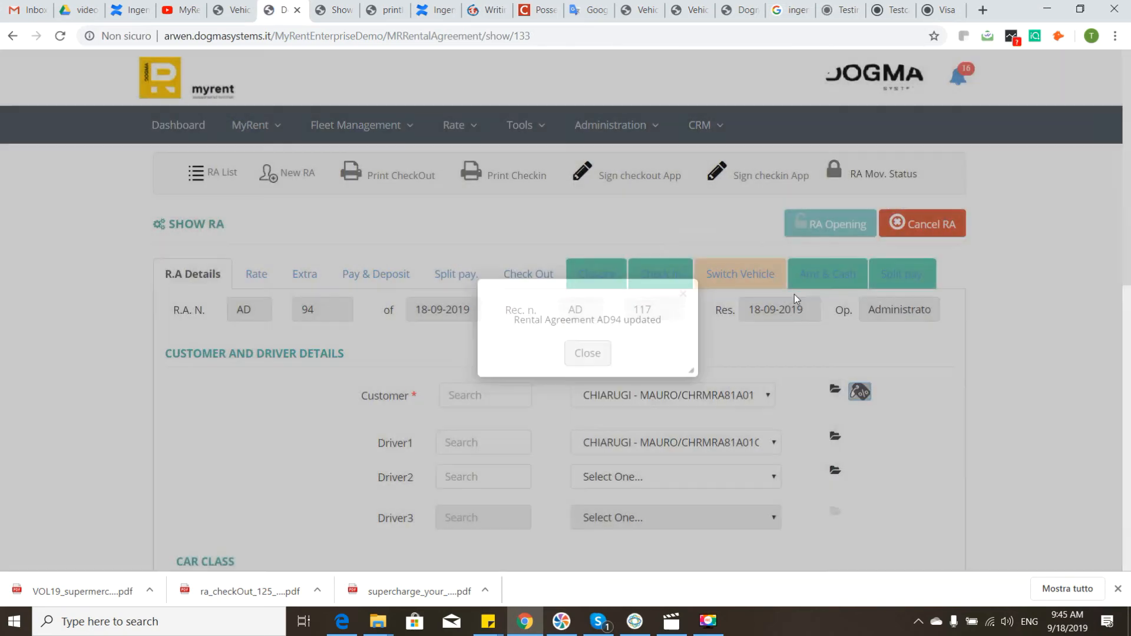
Check the agreement's cash and deposit balances, then start the R.A. closure with ROMA - ROMA as the operating location.
left_click(839, 274)
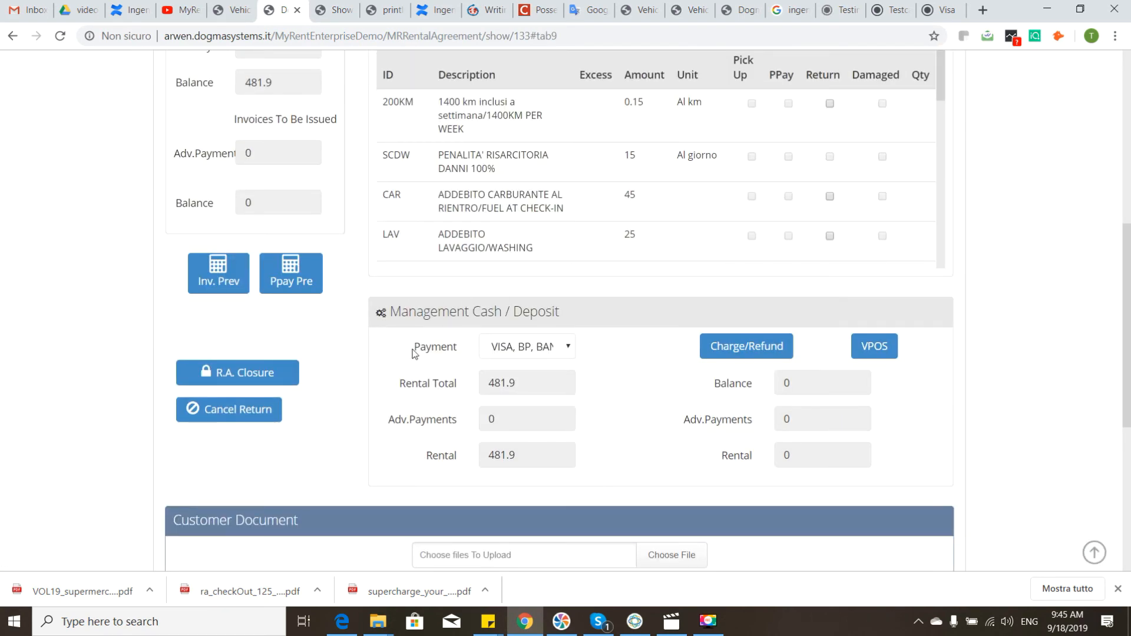
scroll(765, 391, "down", 4)
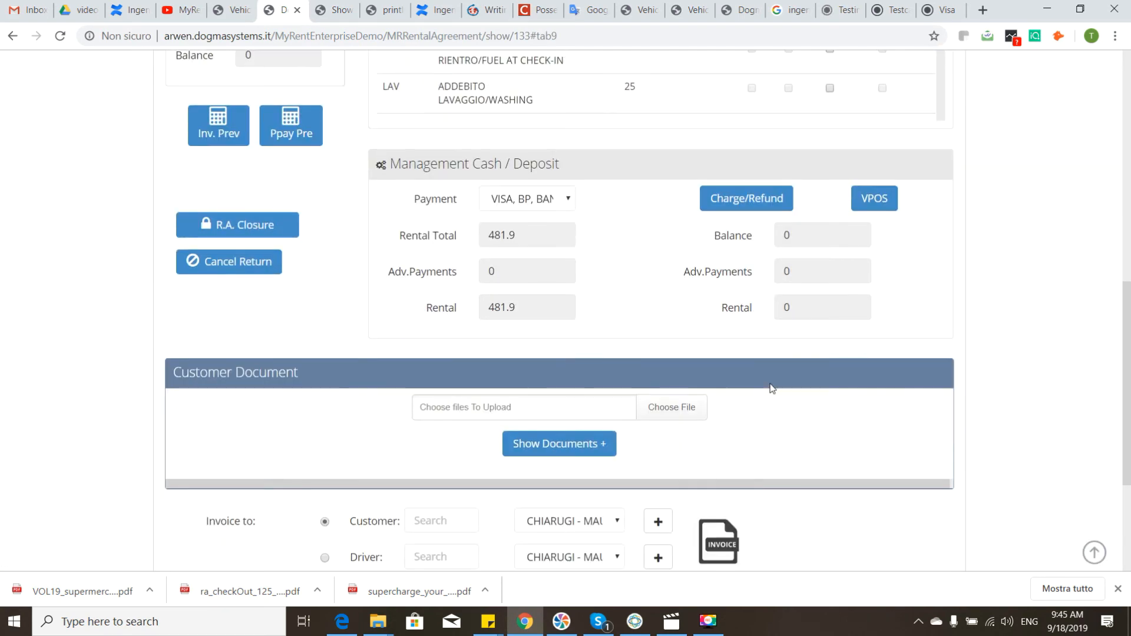
scroll(660, 358, "up", 3)
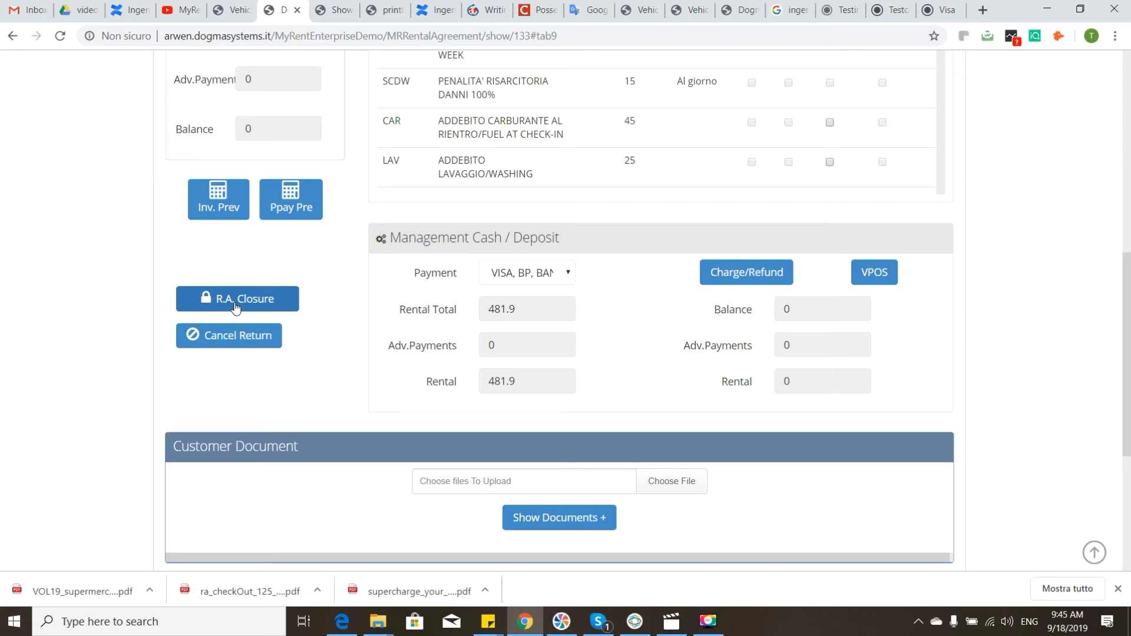
left_click(254, 309)
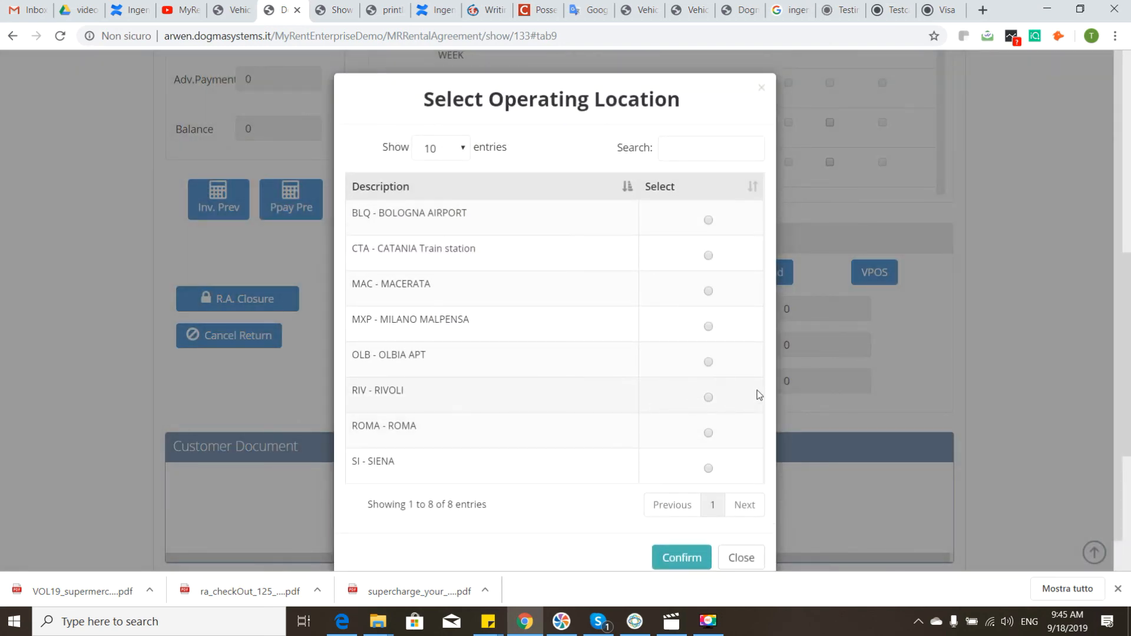
left_click(709, 435)
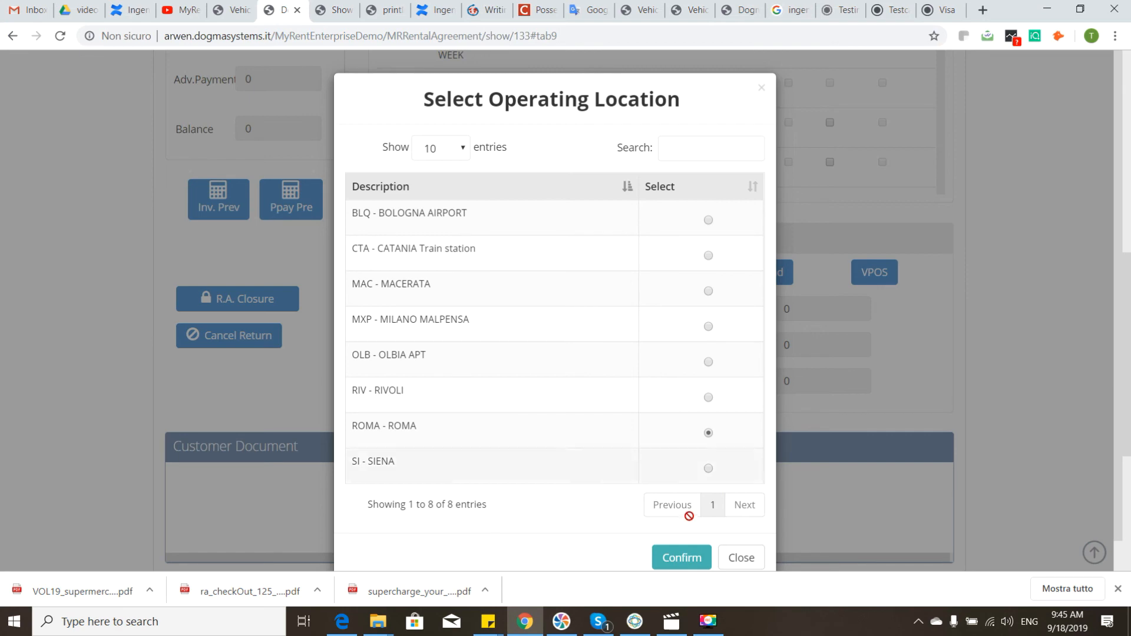
left_click(682, 556)
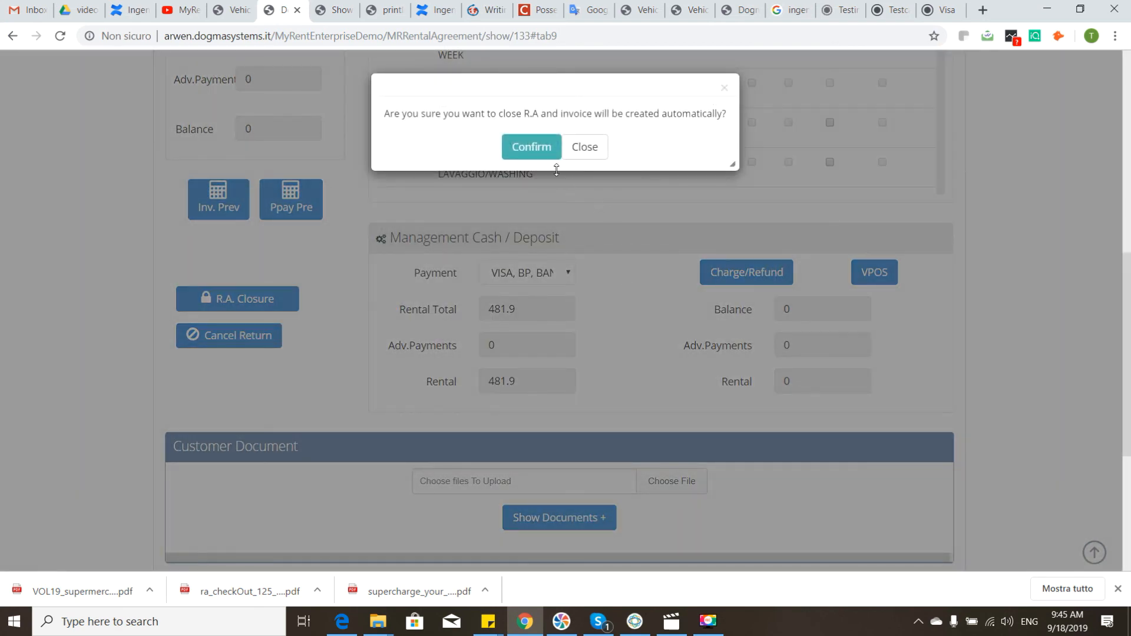